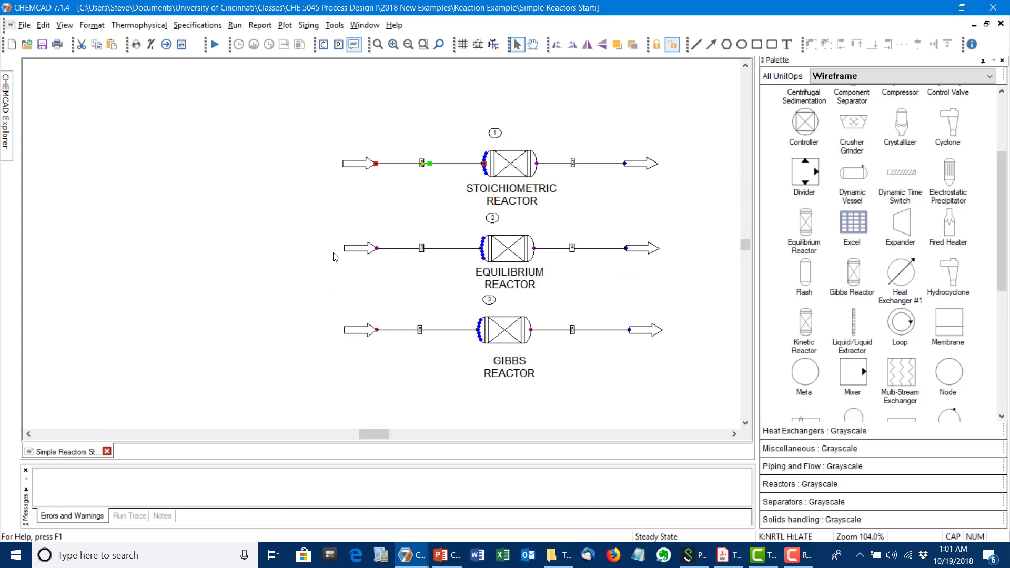
Change feed stream 1's temperature from 100 °F to 120 °F.
mouse_move(409, 170)
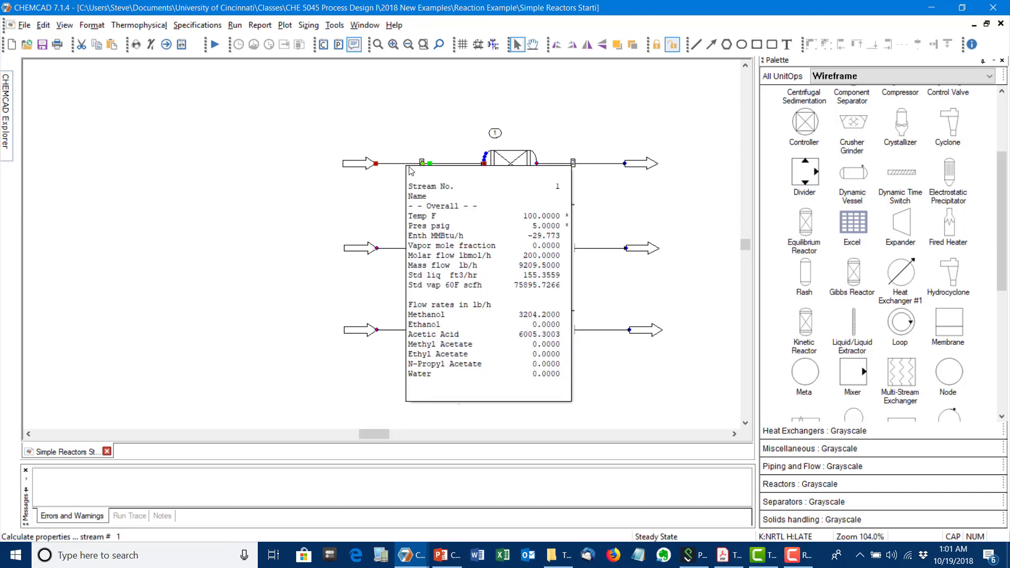
right_click(442, 167)
click(496, 177)
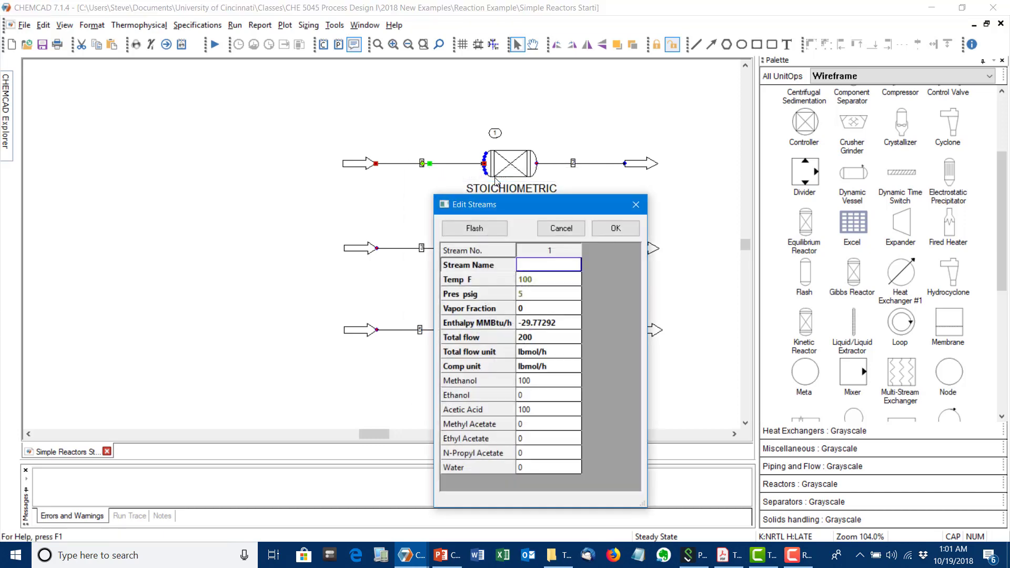
click(542, 279)
key(BackSpace)
key(BackSpace)
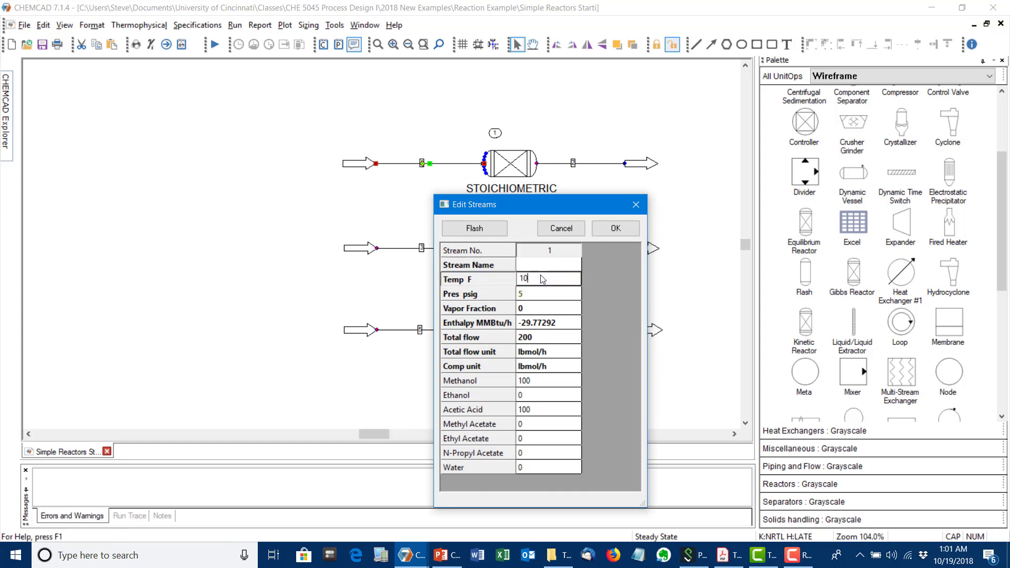
text(20)
click(614, 229)
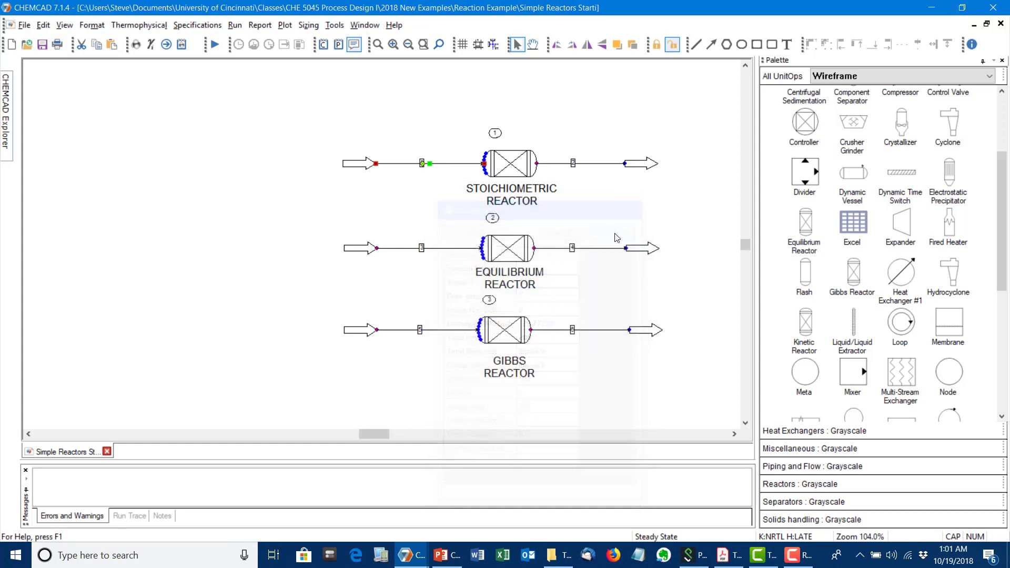
click(519, 167)
right_click(520, 167)
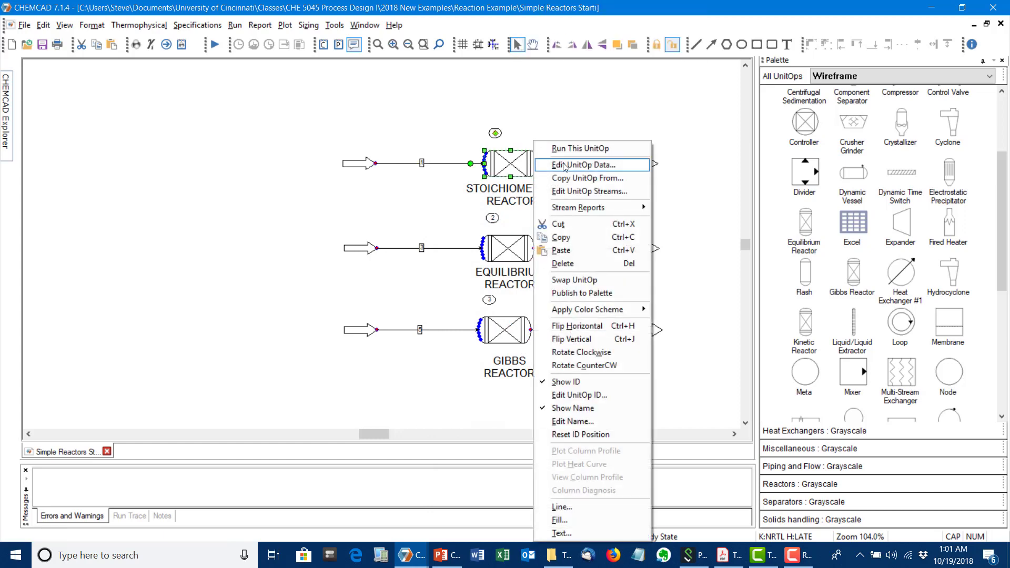
click(563, 164)
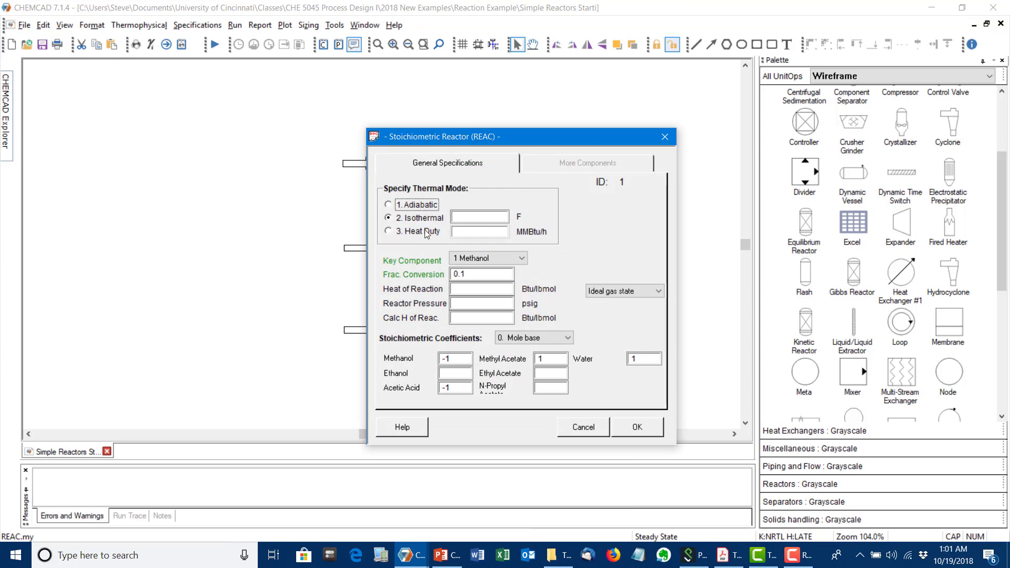
click(469, 213)
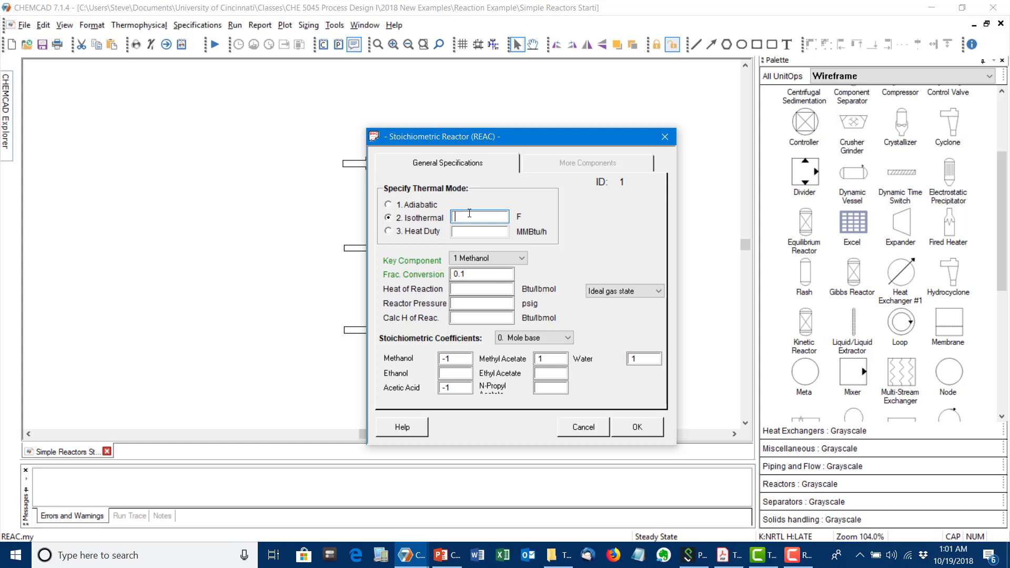
click(468, 260)
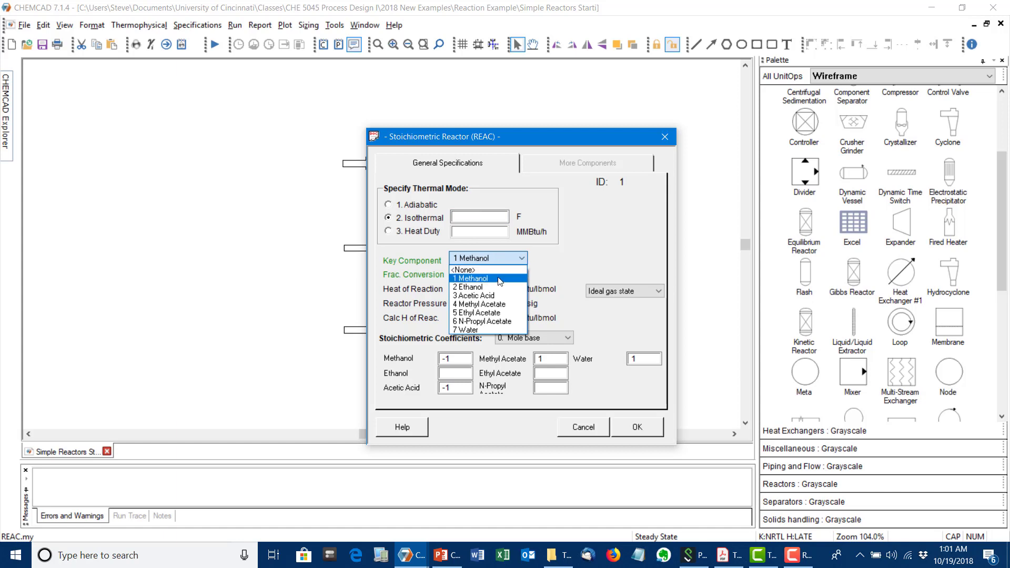
click(487, 257)
click(495, 275)
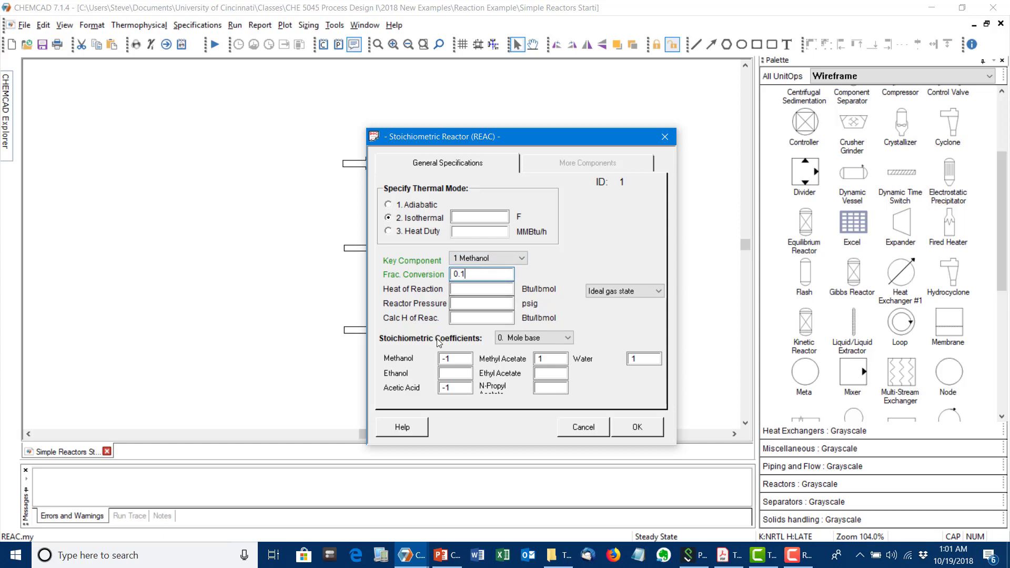
click(520, 341)
click(520, 340)
click(520, 340)
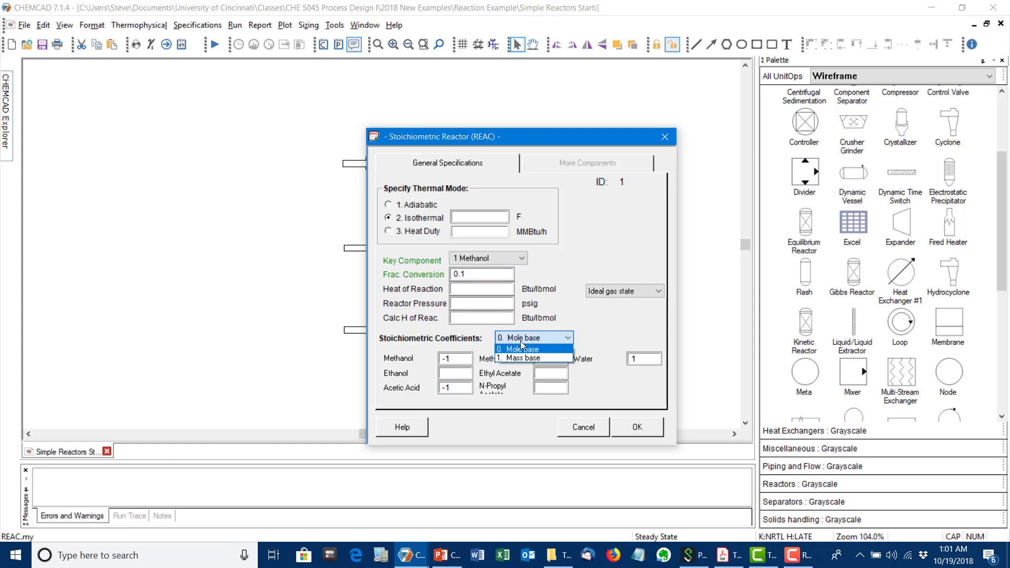
click(520, 342)
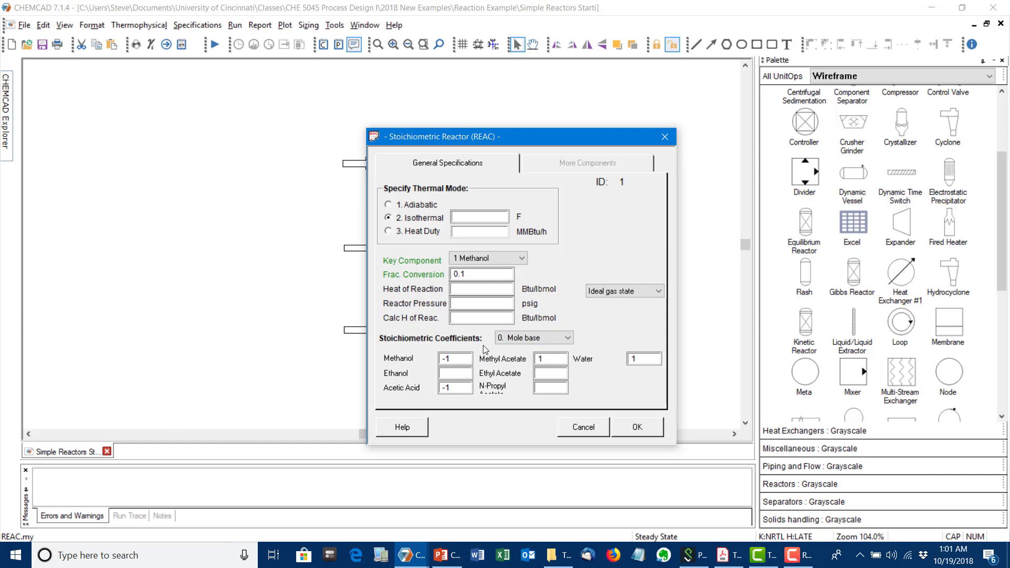
click(458, 358)
click(467, 389)
click(555, 358)
click(648, 427)
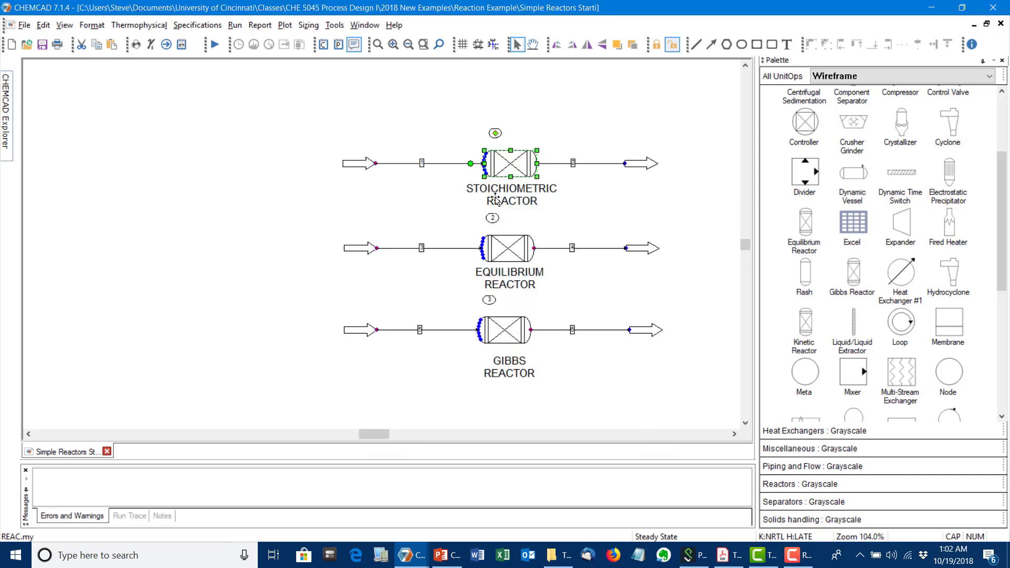
Run only the stoichiometric reactor.
click(448, 155)
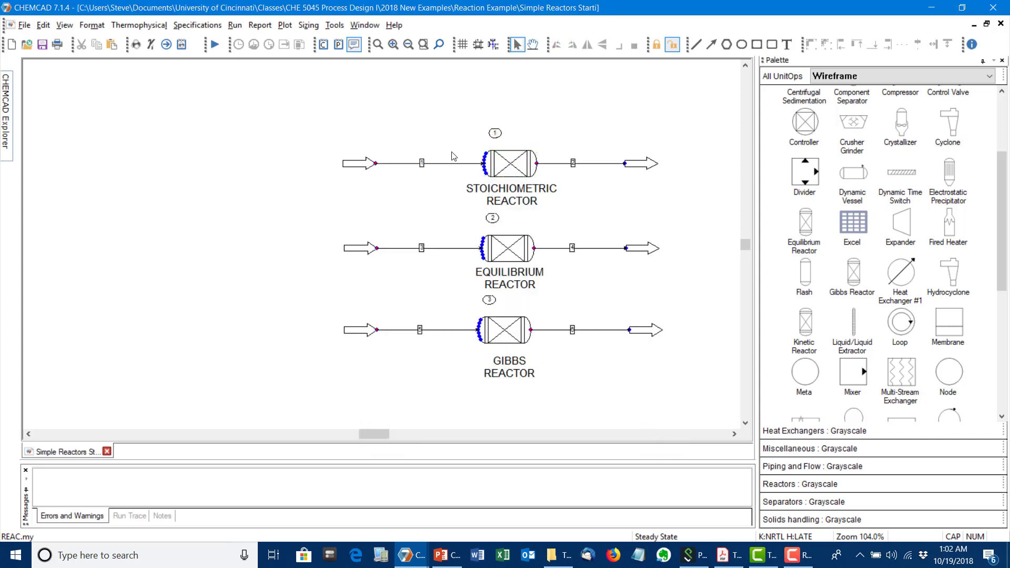
right_click(522, 168)
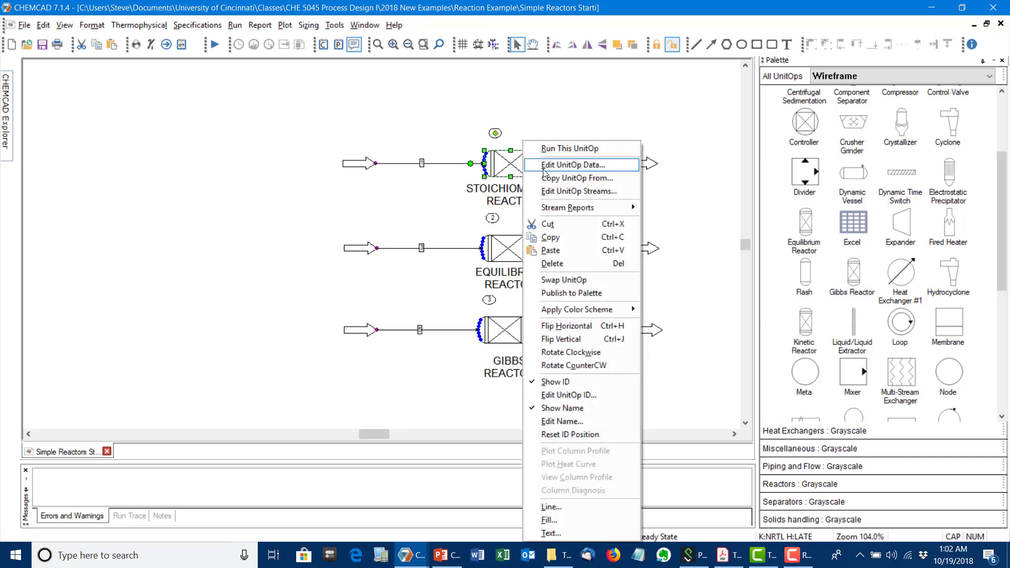
click(542, 151)
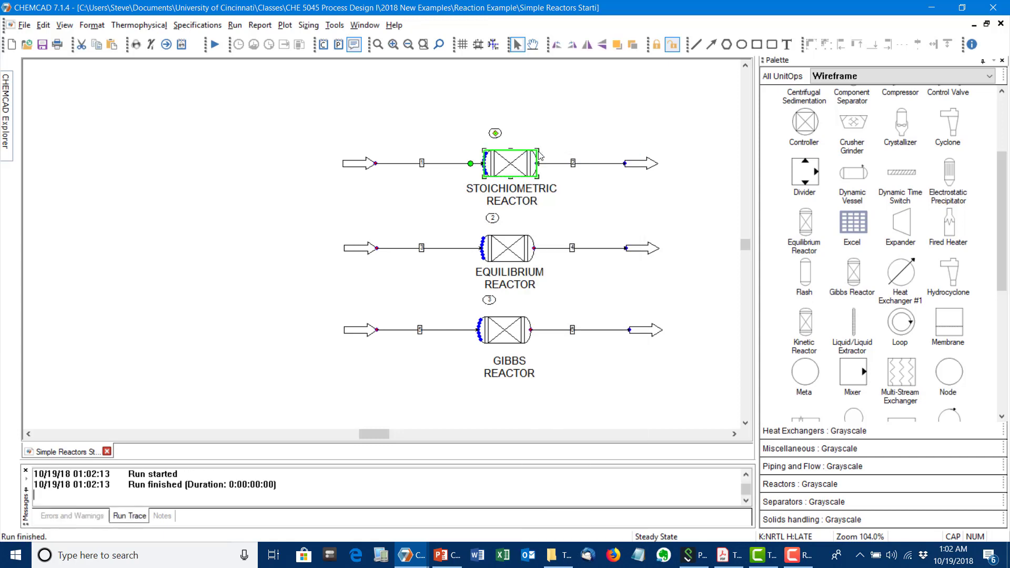
Show the reactor outlet in lbmol/h: 90 methanol and acetic acid, 10 methyl acetate and water.
right_click(525, 162)
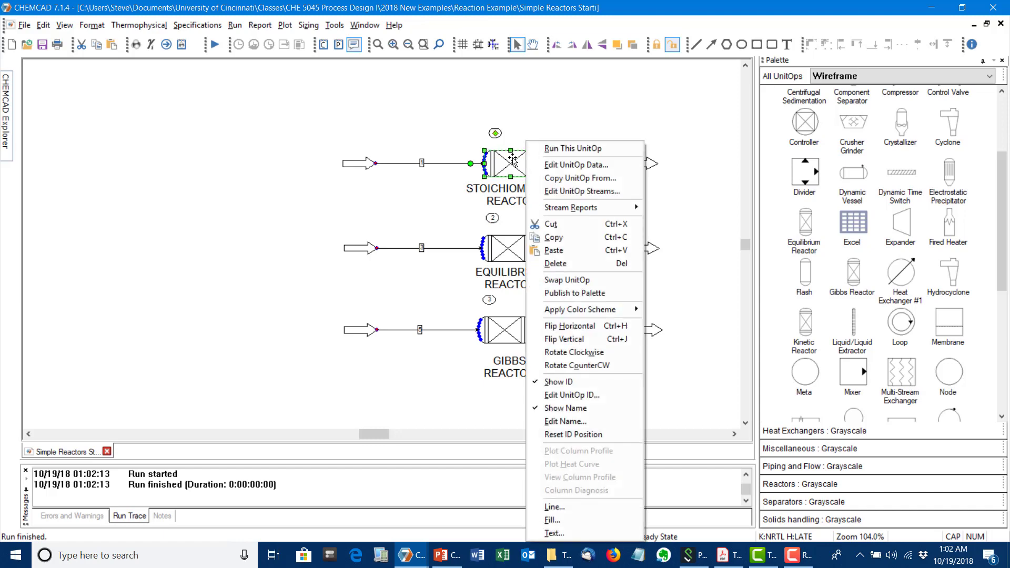
click(536, 191)
click(641, 366)
click(641, 366)
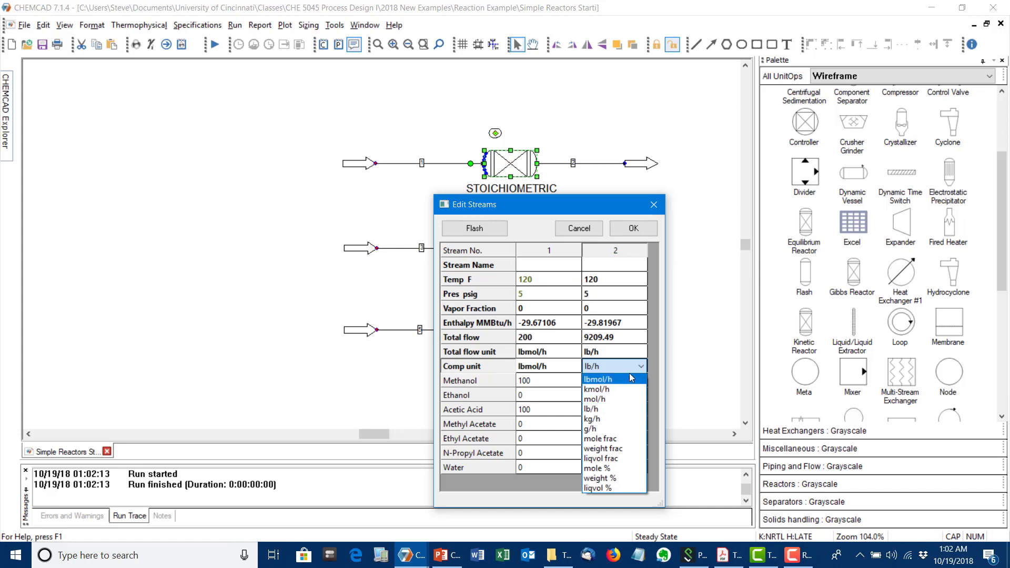
key(Escape)
click(631, 366)
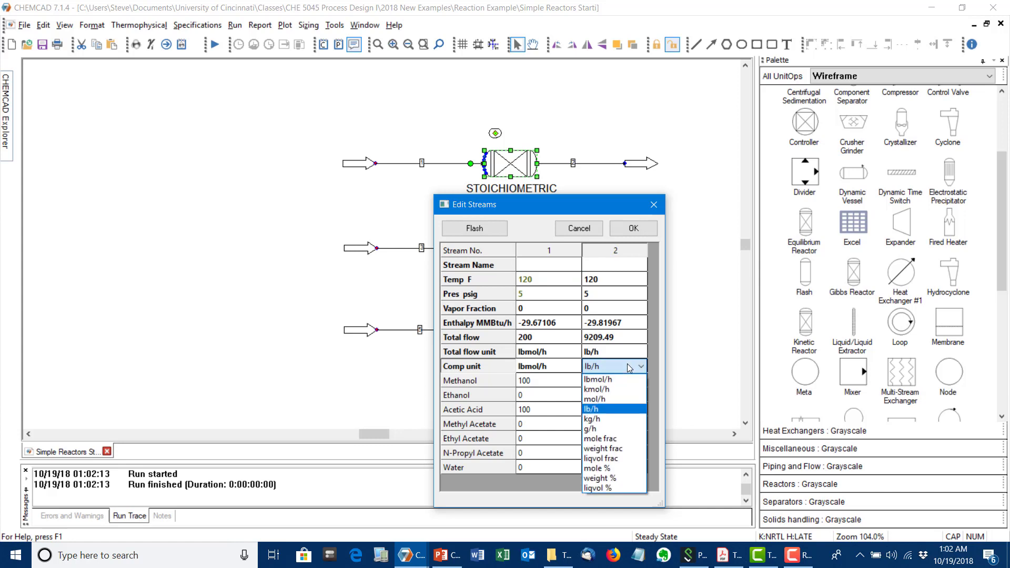
click(635, 380)
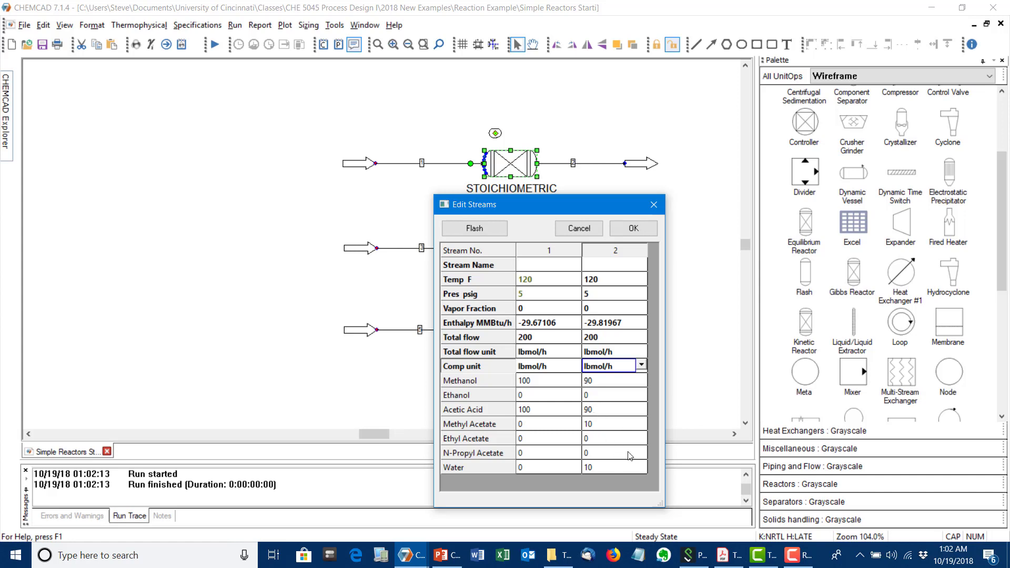
click(634, 228)
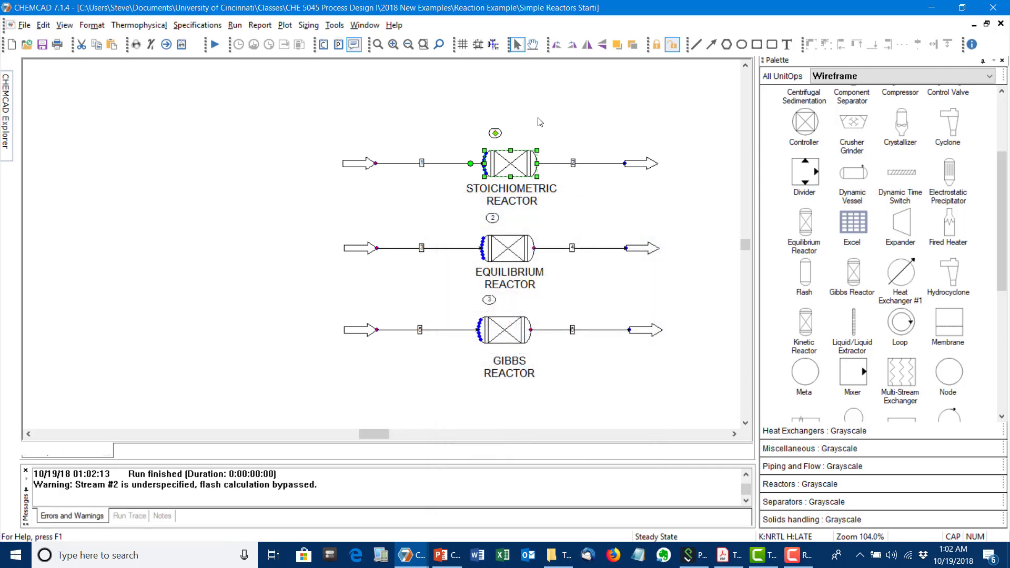
Set the stoichiometric reactor's fractional conversion to 0.999.
right_click(524, 163)
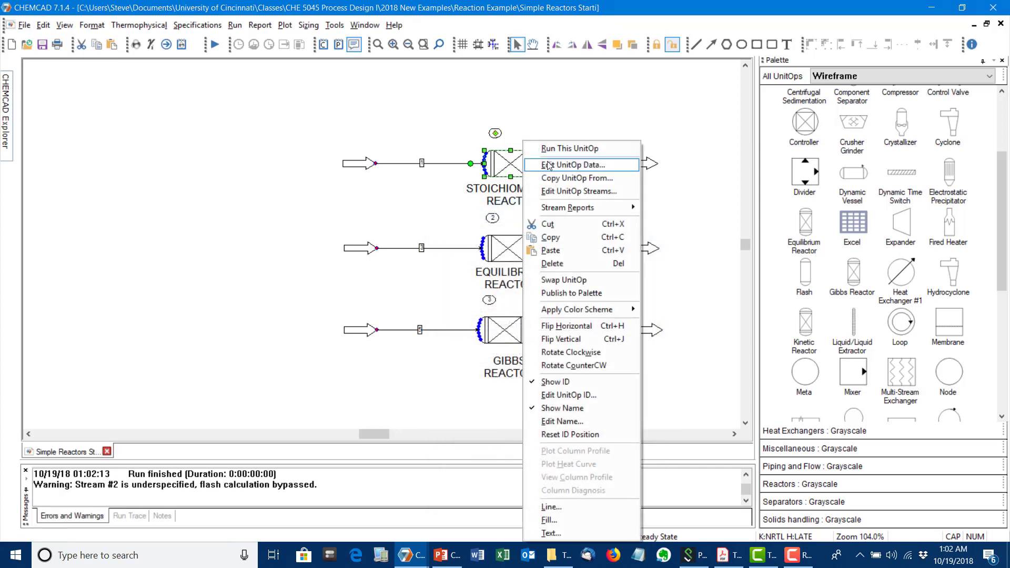
click(545, 165)
click(483, 272)
key(BackSpace)
text(999)
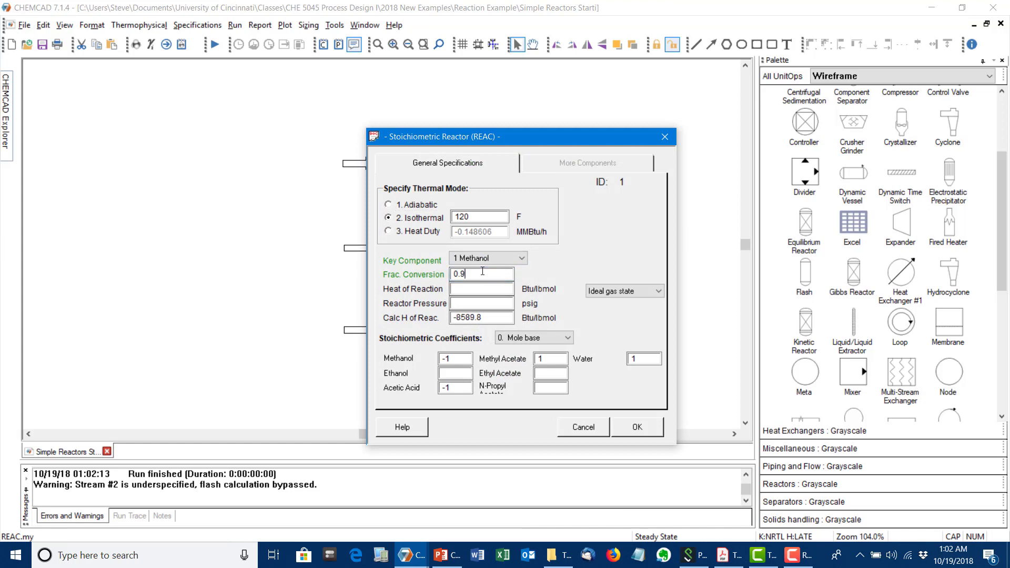
click(623, 426)
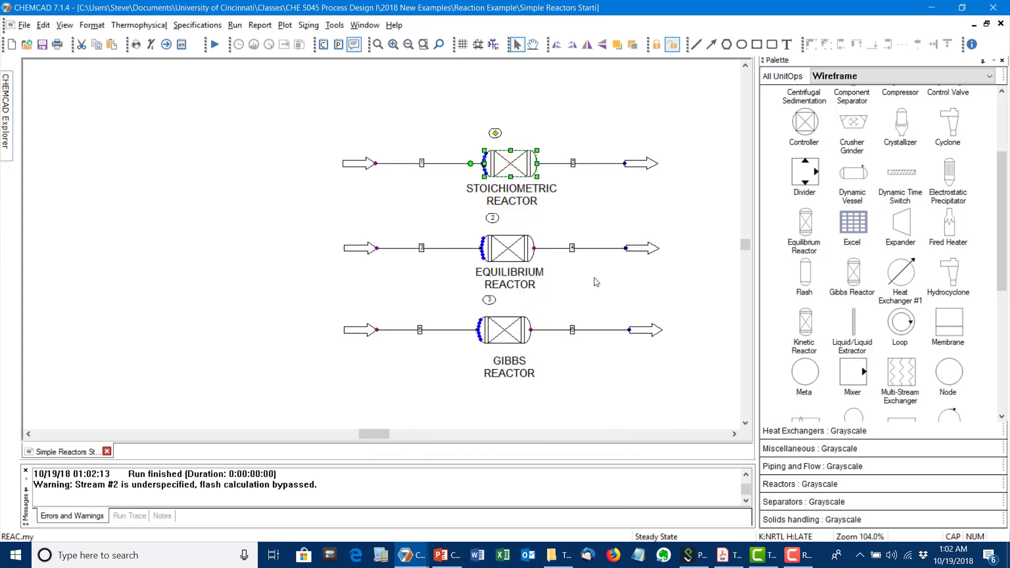
Rerun the reactor and review its outlet: 99.9 lbmol/h methyl acetate and water.
right_click(526, 170)
click(563, 149)
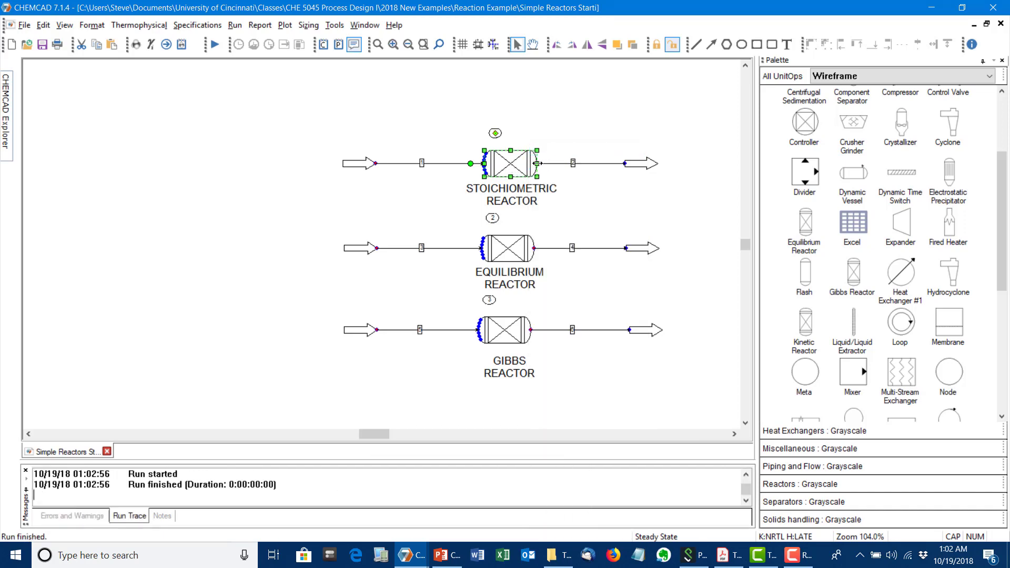
right_click(501, 160)
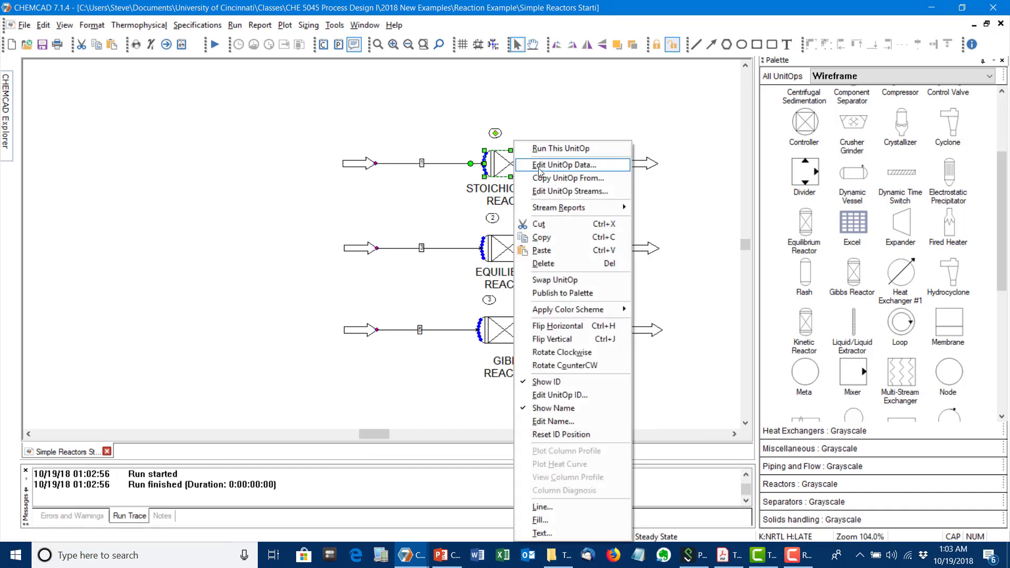
click(549, 191)
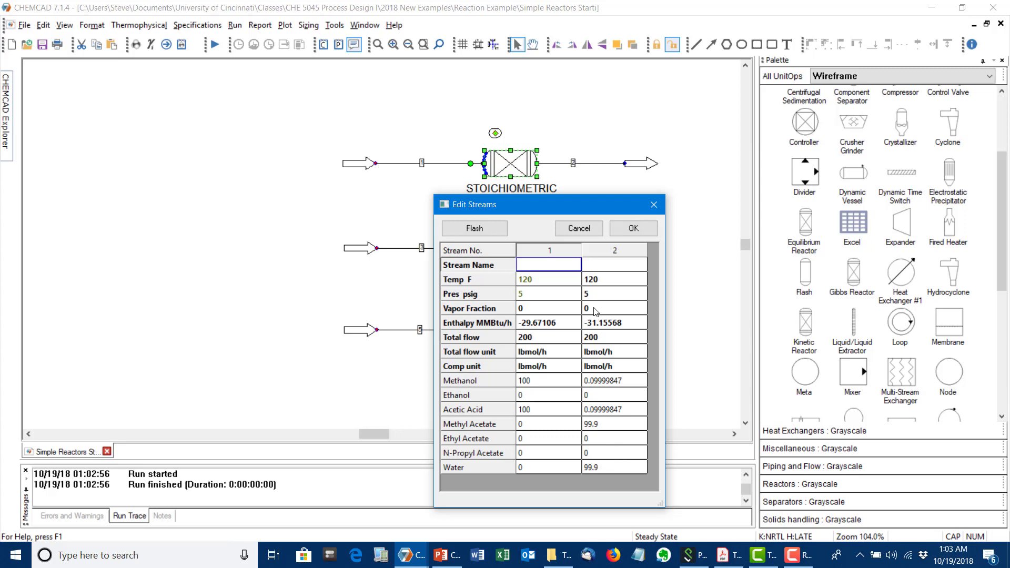
click(578, 229)
click(610, 215)
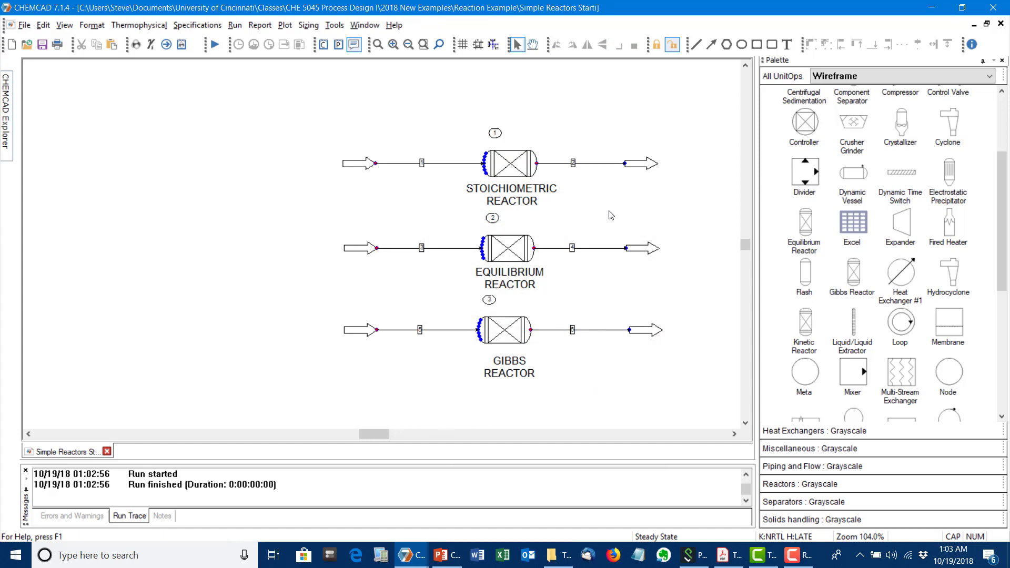
Auto-hide the unit palette, present the Equilibrium Reactor slide, then return to CHEMCAD.
click(983, 61)
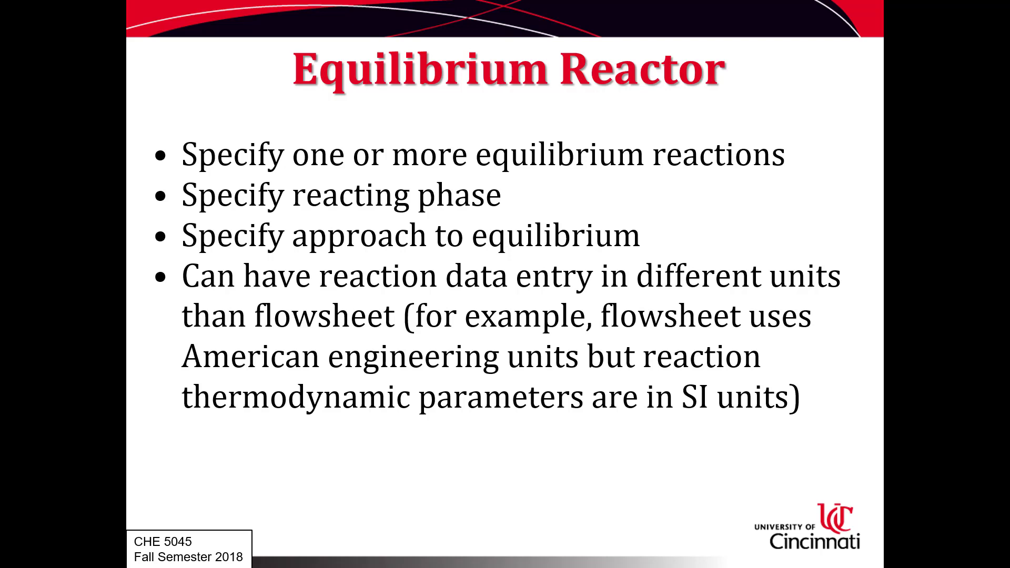
key(alt+Tab)
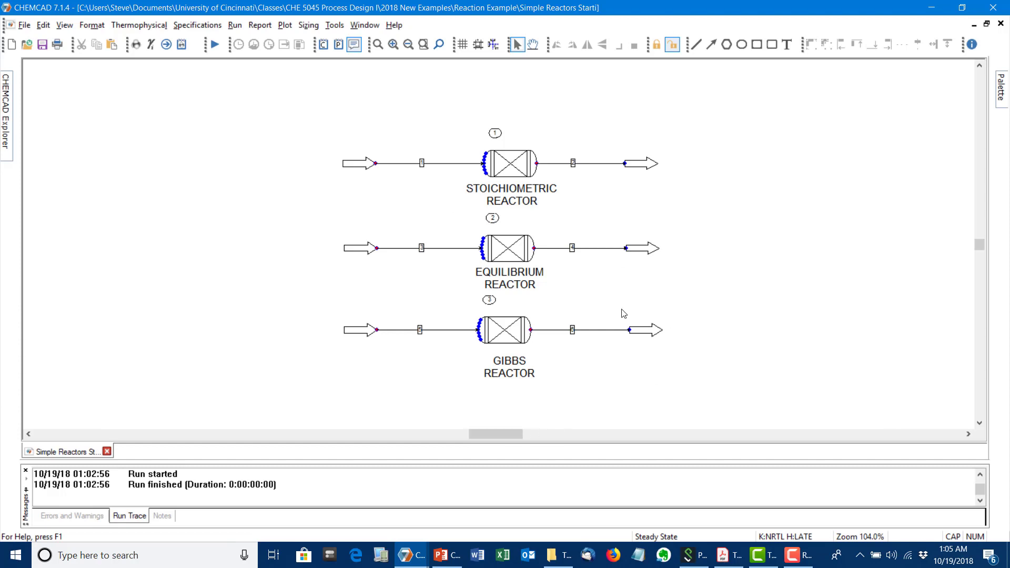
Set stream 3 to 120 °F and 5 psig.
right_click(457, 253)
click(480, 252)
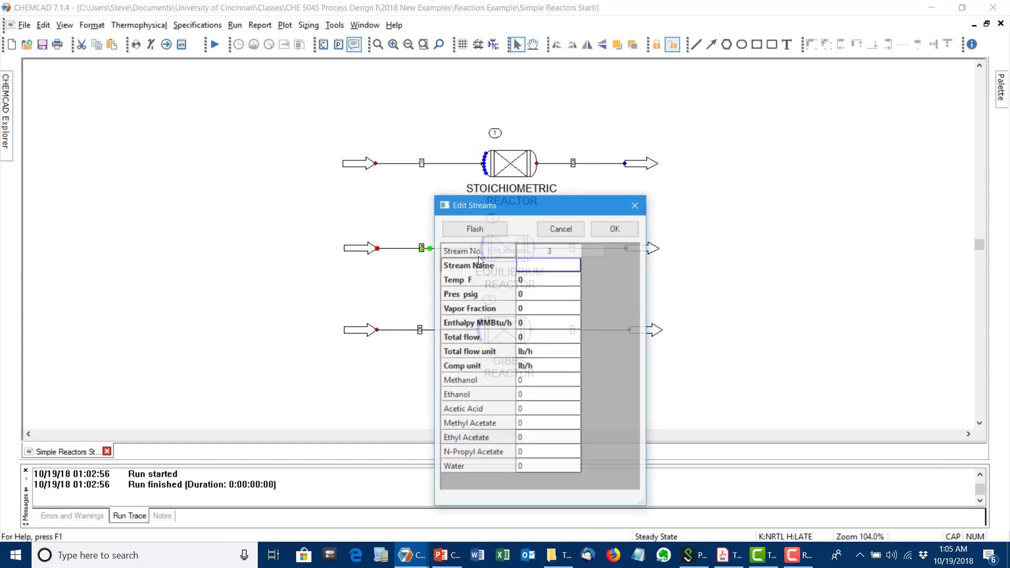
click(555, 284)
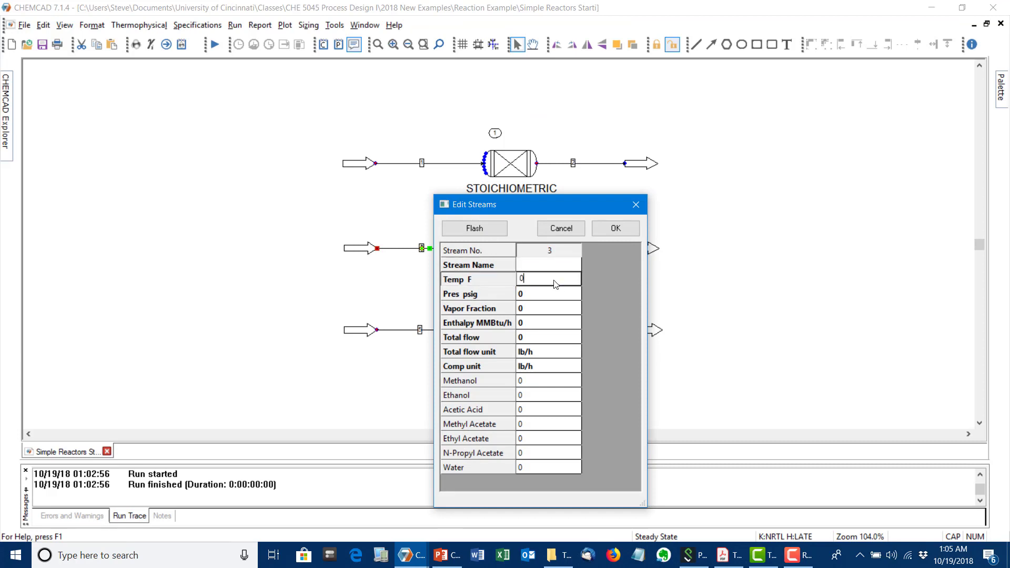
text(120)
click(555, 296)
text(5)
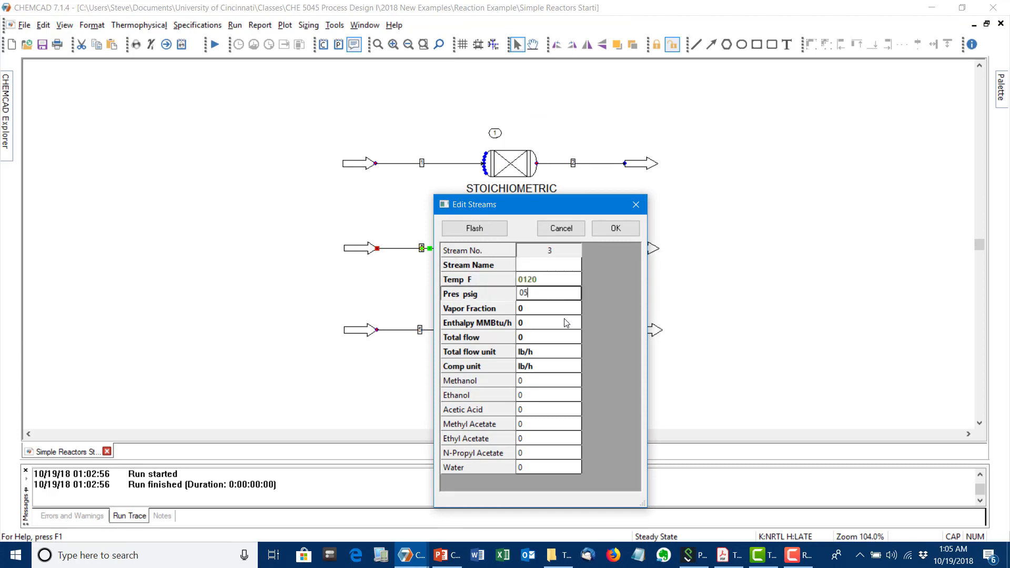
Give stream 3 100 lbmol/h each of methanol and acetic acid.
click(571, 367)
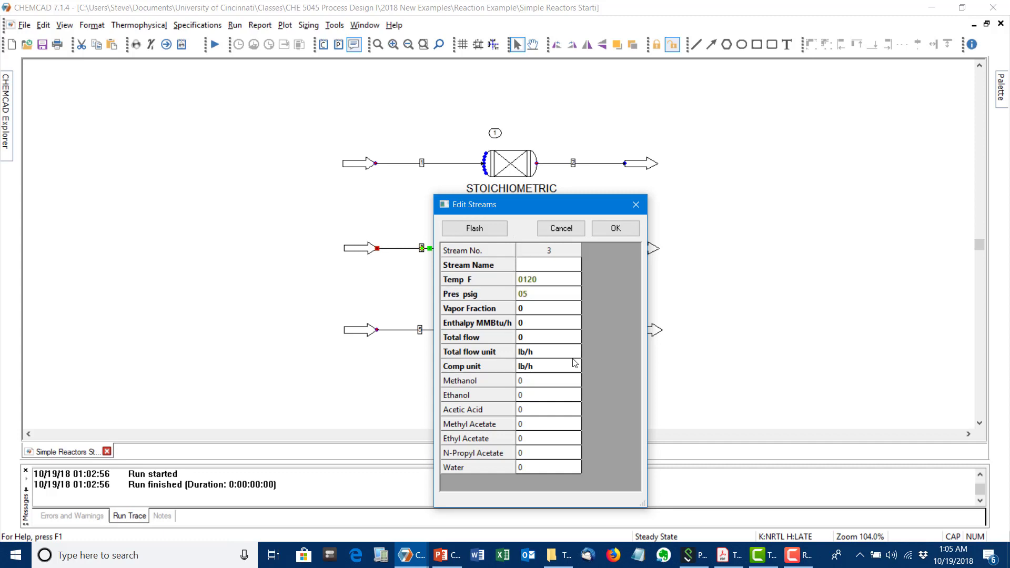
click(576, 366)
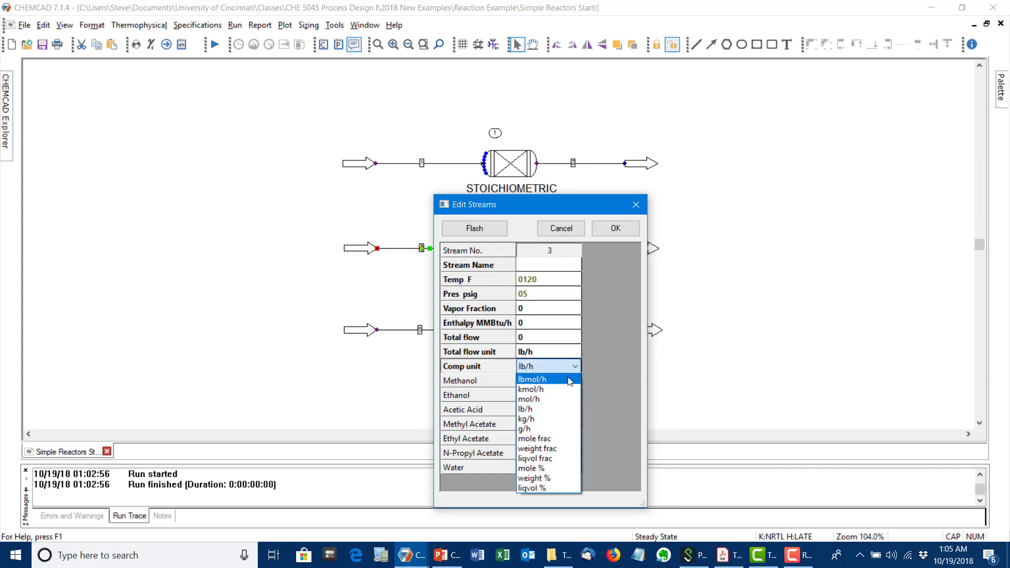
click(569, 380)
click(556, 383)
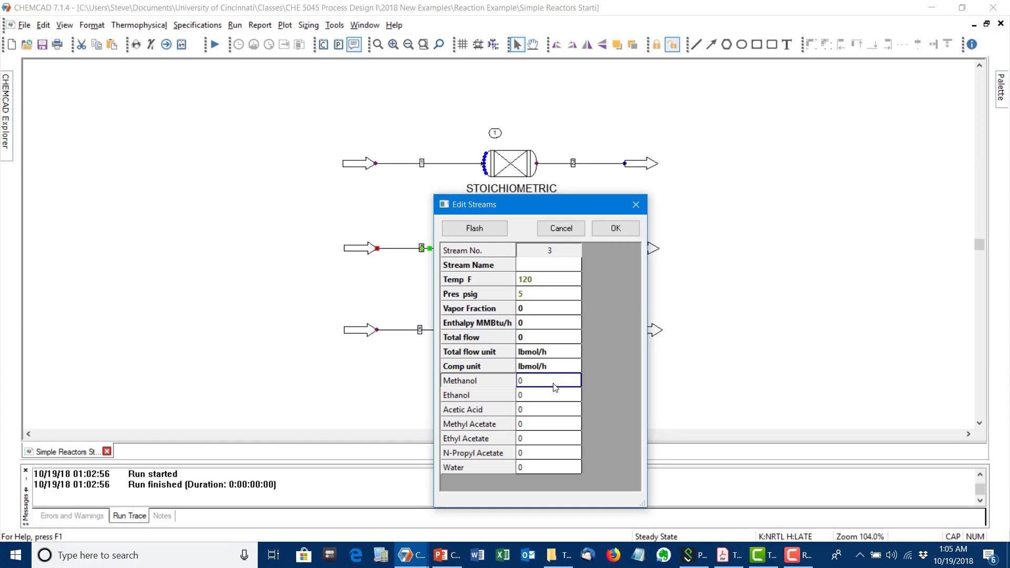
text(100)
click(558, 409)
text(100)
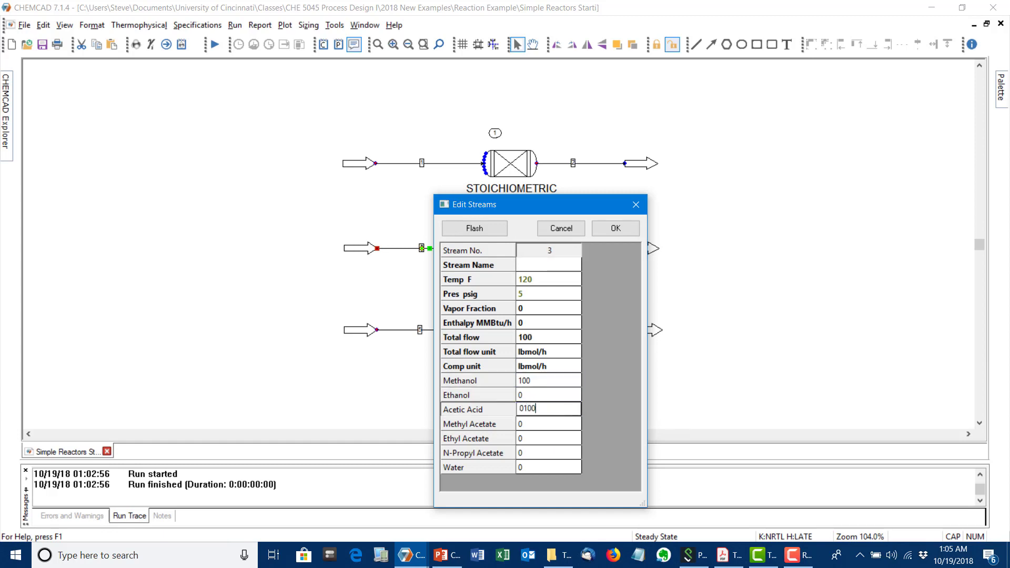
click(614, 228)
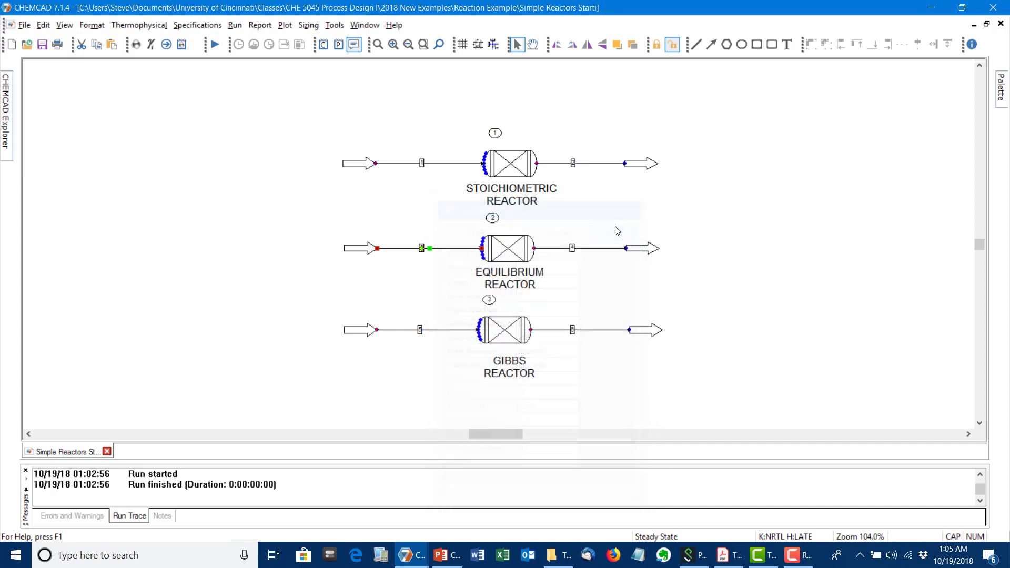
Configure the equilibrium reactor for 1 isothermal reaction calculated by approach fraction.
click(516, 259)
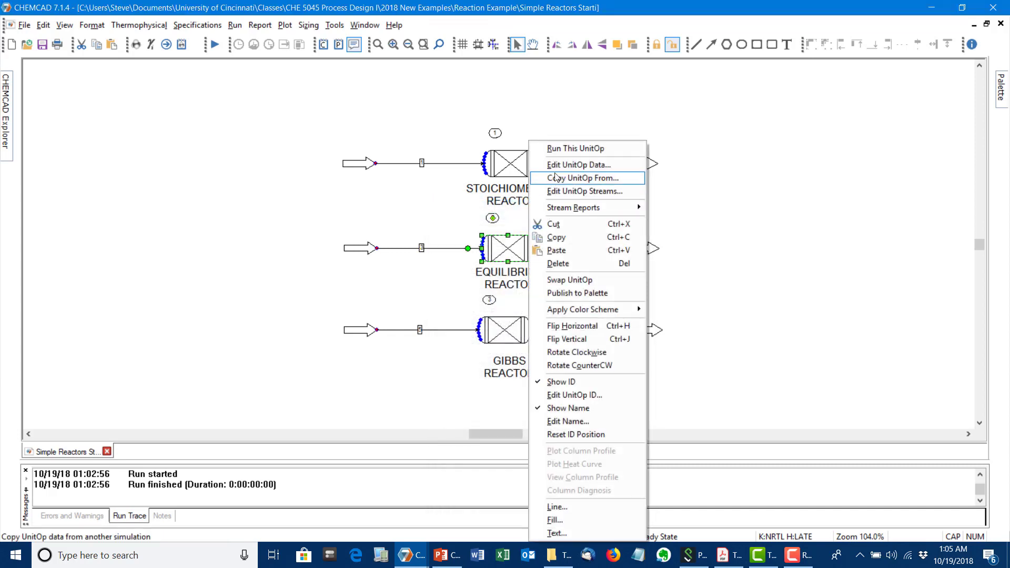
click(542, 165)
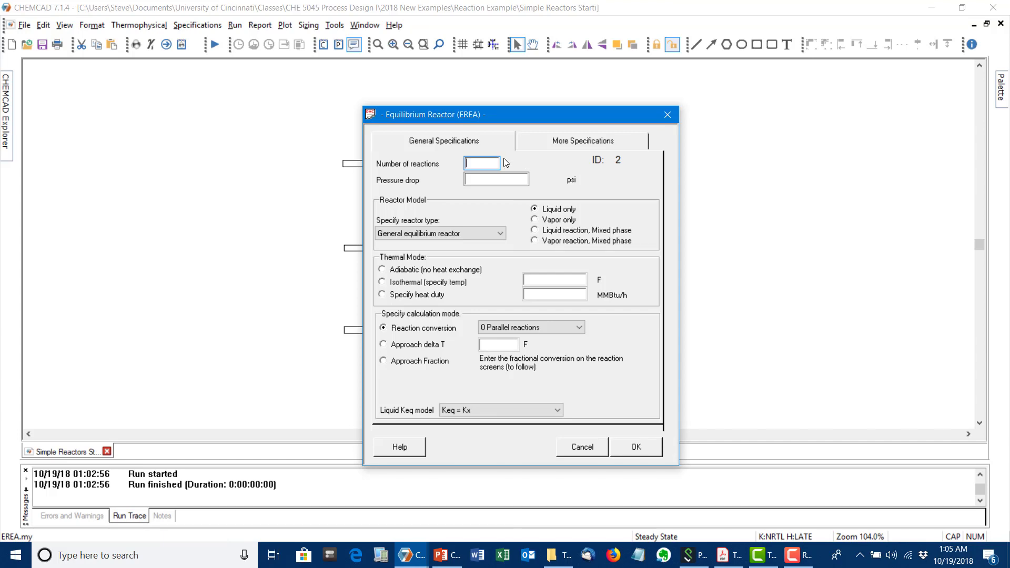
text(1)
click(470, 232)
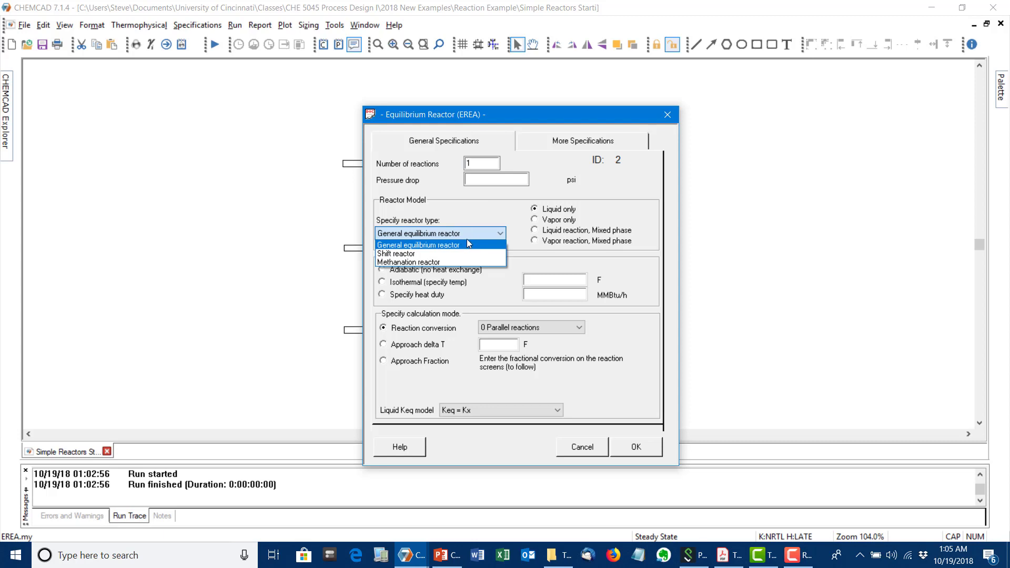
click(475, 205)
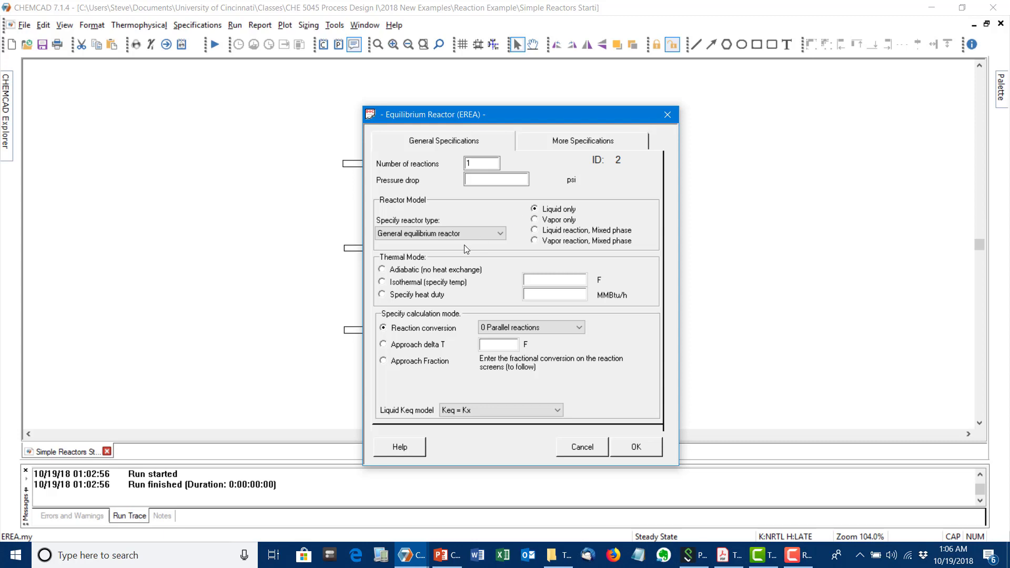
click(382, 283)
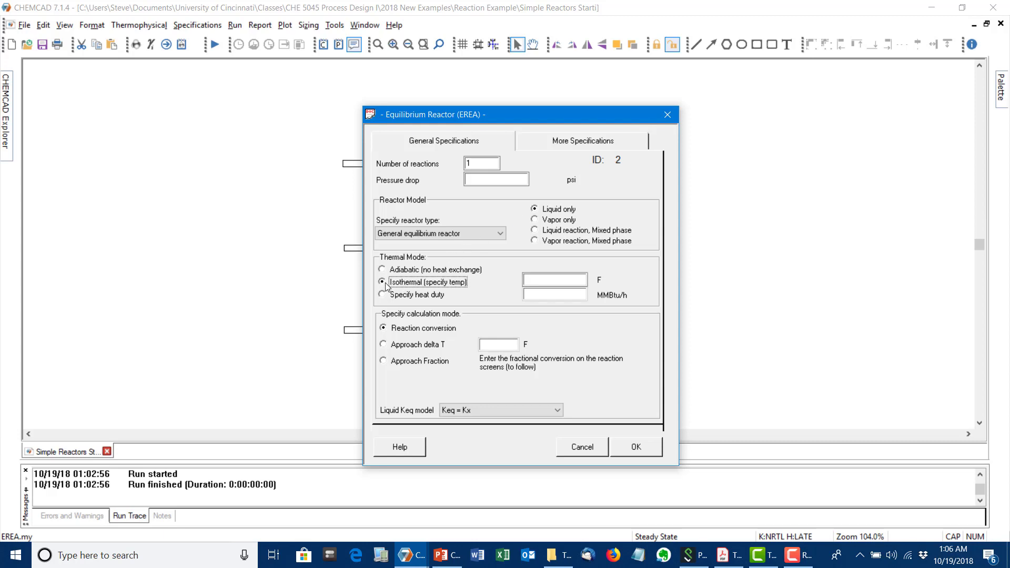
click(531, 283)
click(531, 284)
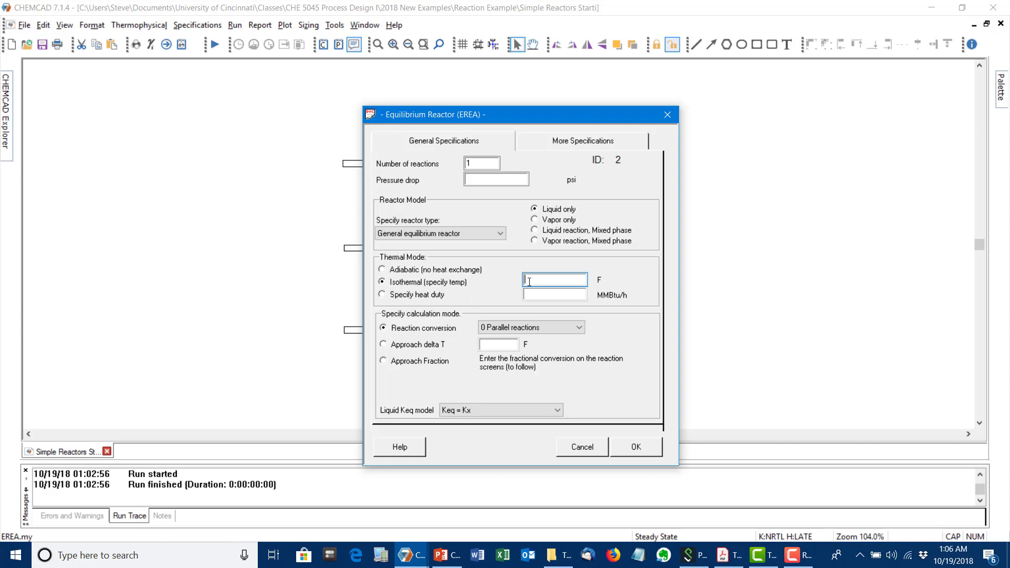
click(382, 361)
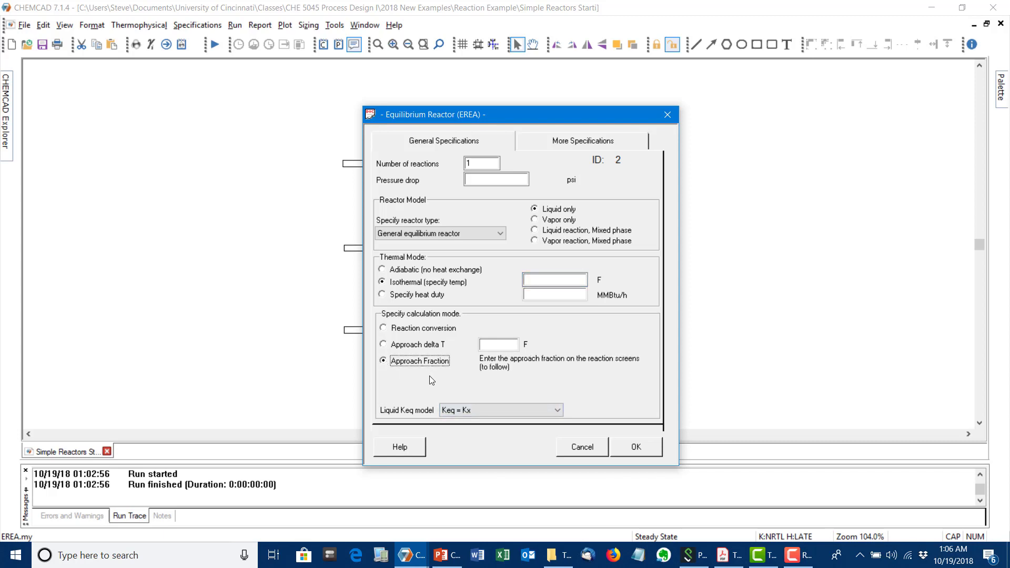
click(642, 446)
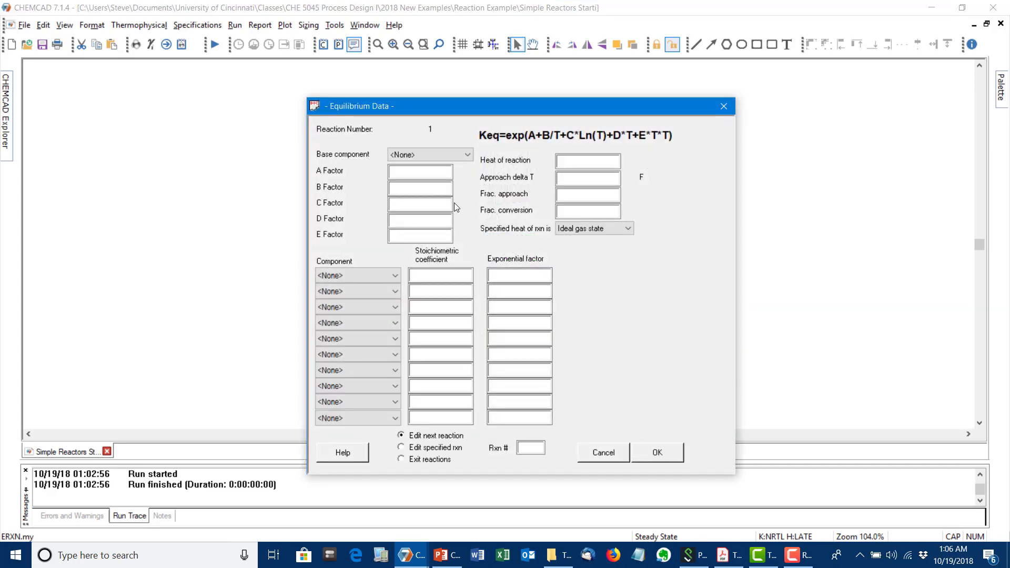
Make Methanol the base component with fractional approach 1.
click(416, 155)
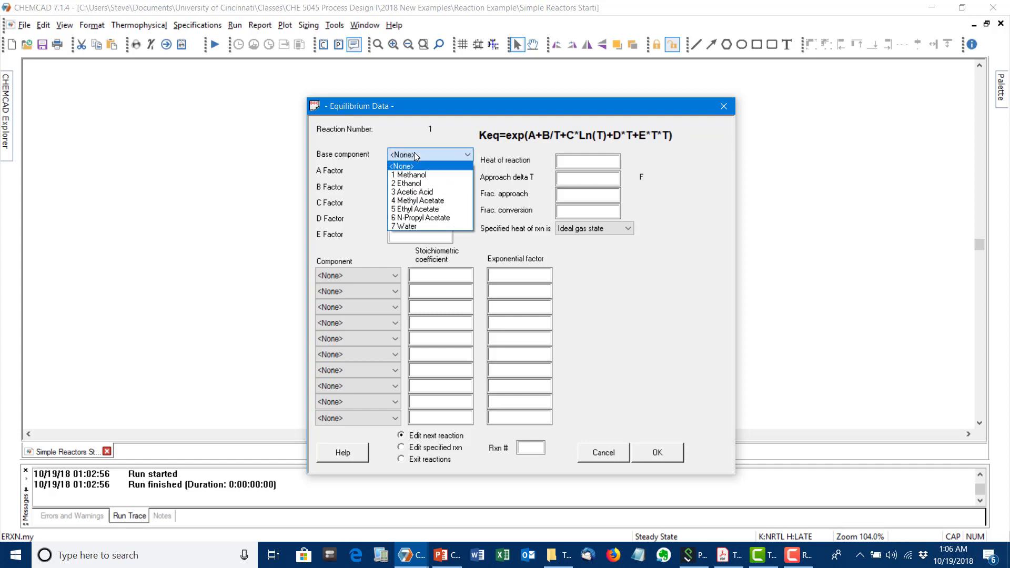
click(419, 174)
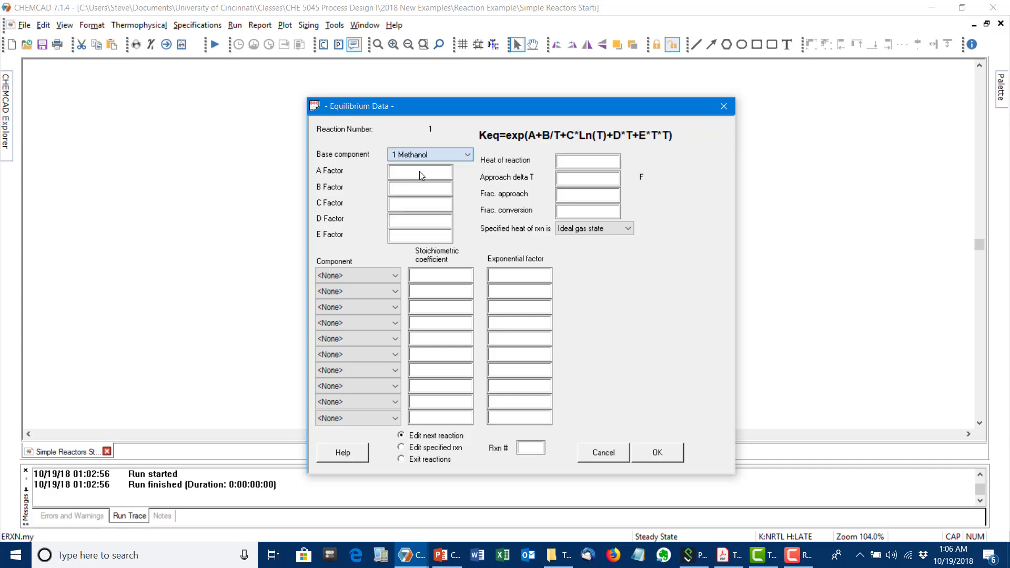
click(590, 193)
text(1)
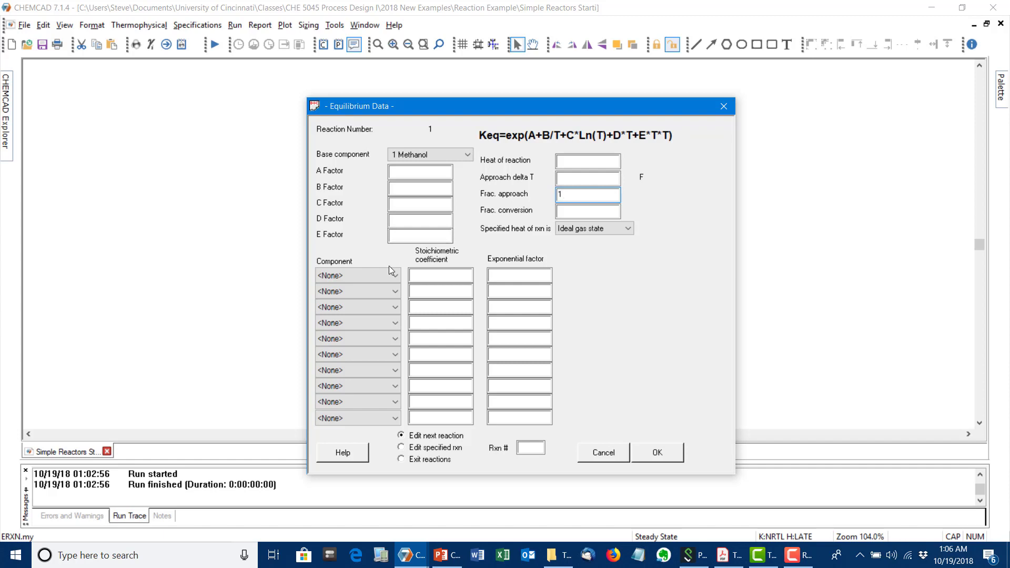
List reaction 1's components: Methanol, Acetic Acid, Methyl Acetate, Water.
click(374, 276)
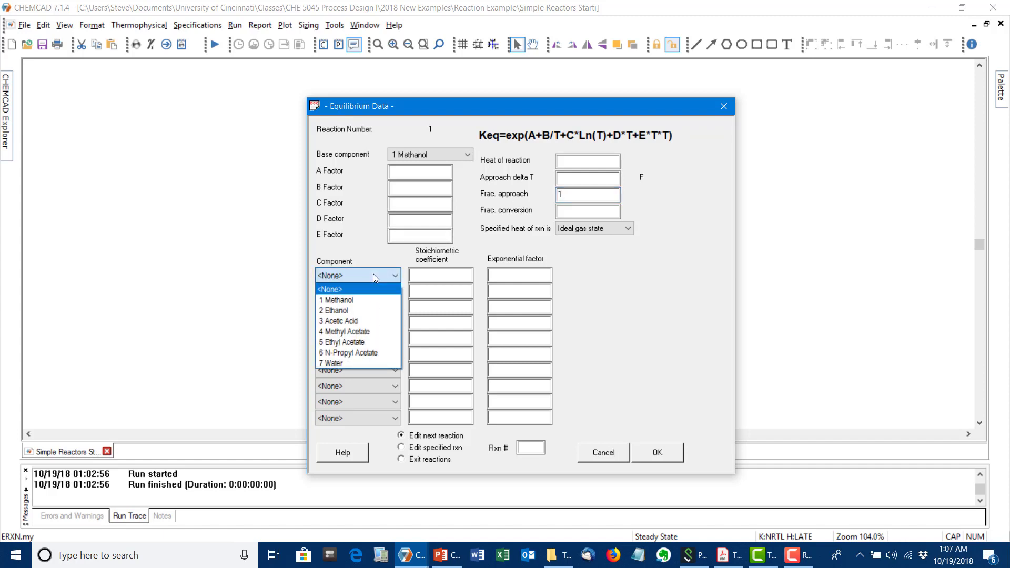
click(370, 292)
click(370, 292)
click(365, 277)
click(365, 275)
click(340, 300)
click(368, 291)
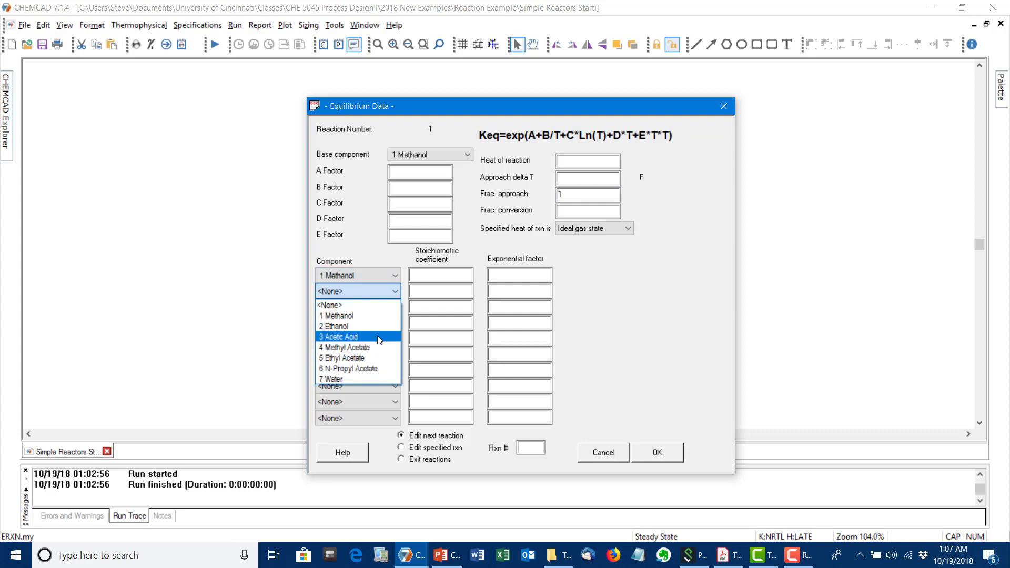
click(378, 338)
click(369, 307)
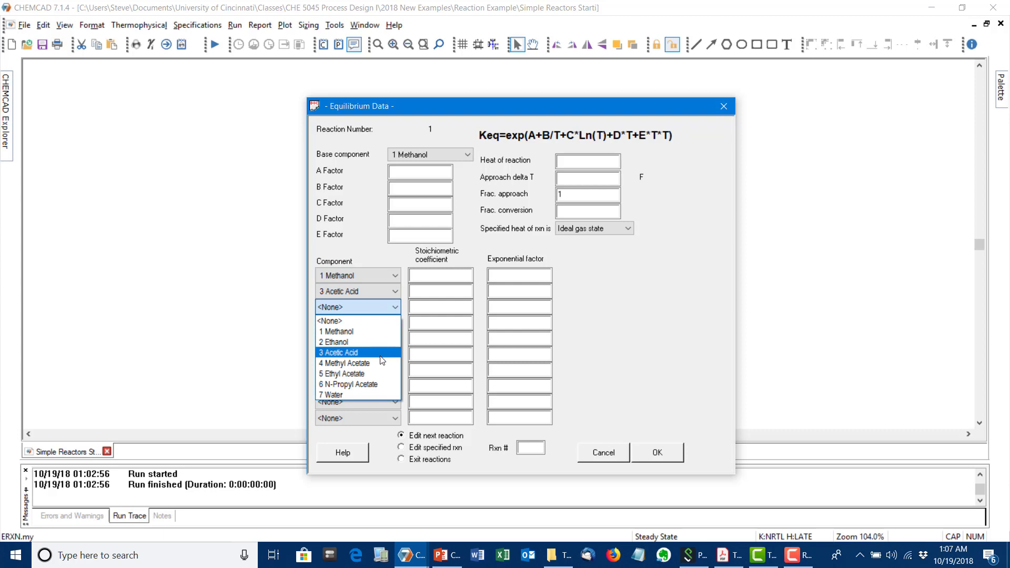
click(382, 368)
click(355, 323)
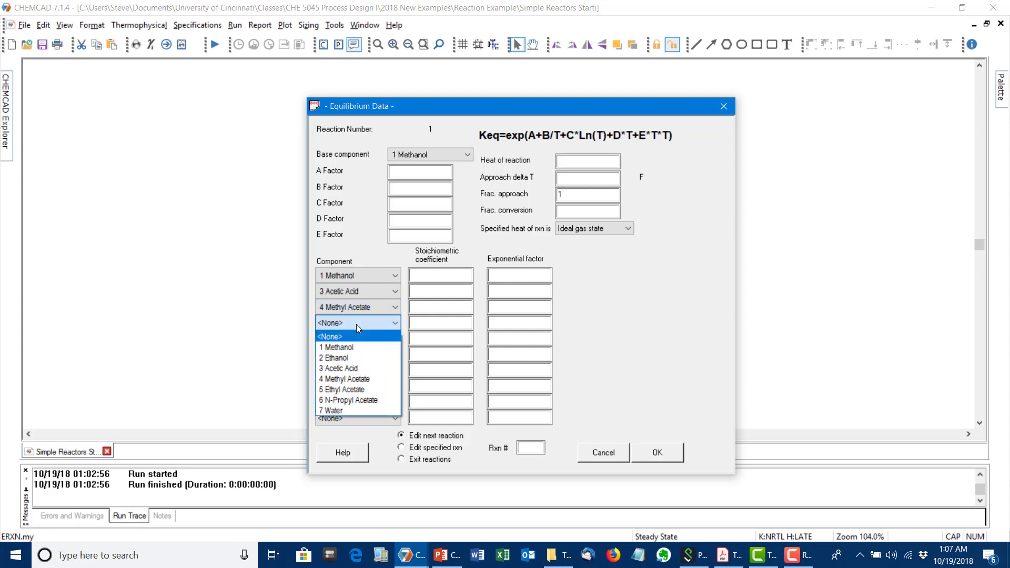
click(364, 409)
Enter coefficients and exponents -1, -1, 1, 1 for the four components and confirm.
click(426, 275)
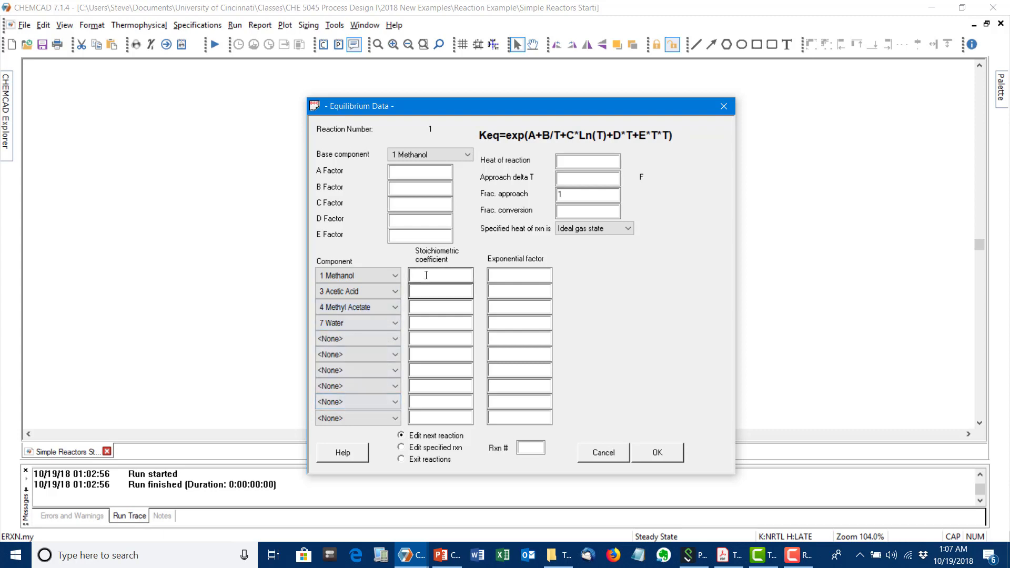
text(-1)
key(Tab)
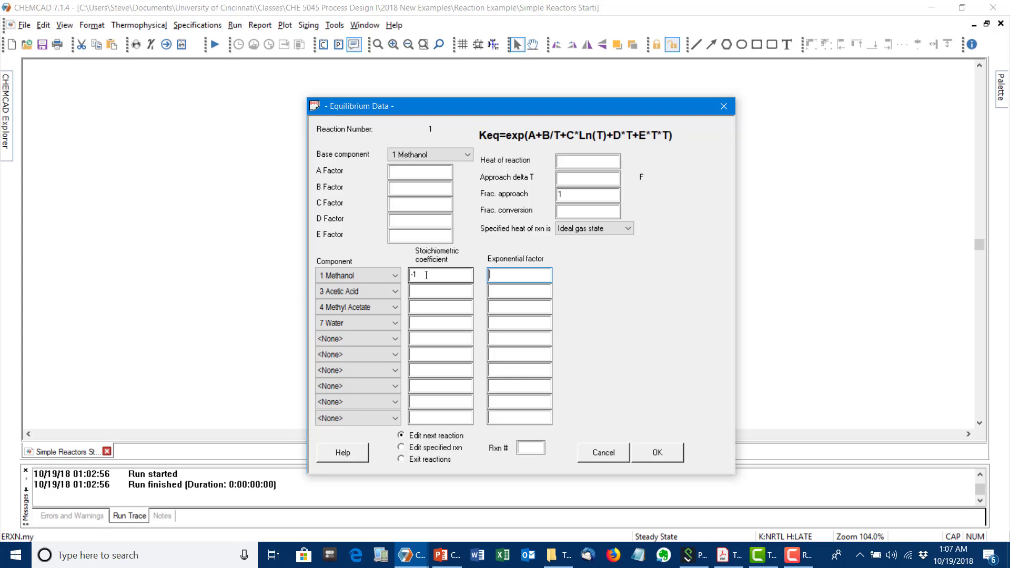
text(-1)
key(Tab)
key(Tab)
text(-1)
key(Tab)
text(-1)
key(Tab)
key(Tab)
text(1)
key(Tab)
text(1)
key(Tab)
key(Tab)
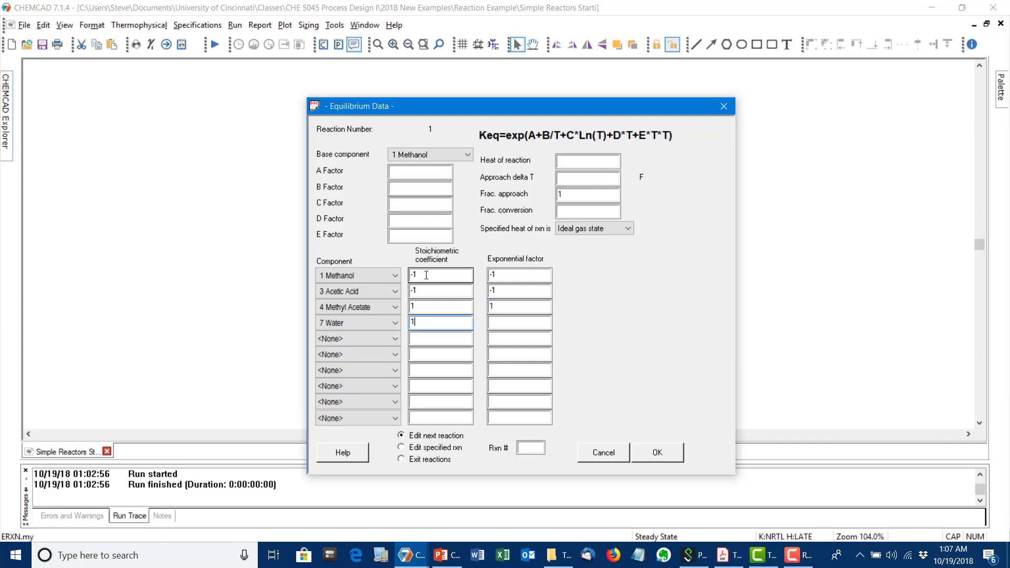
text(1)
click(657, 452)
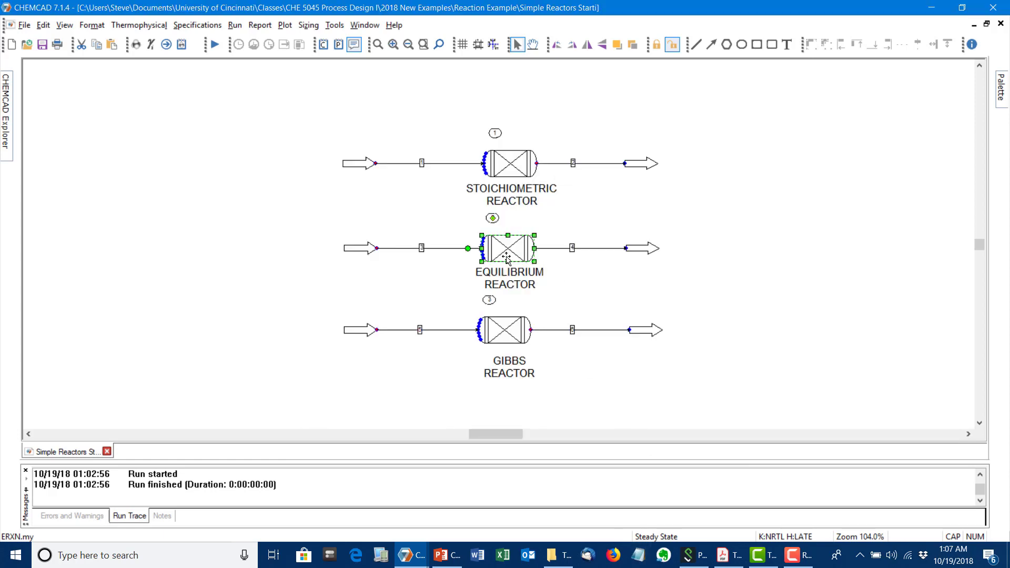
Run the equilibrium reactor and show outlet stream 4 in lbmol/h.
right_click(524, 250)
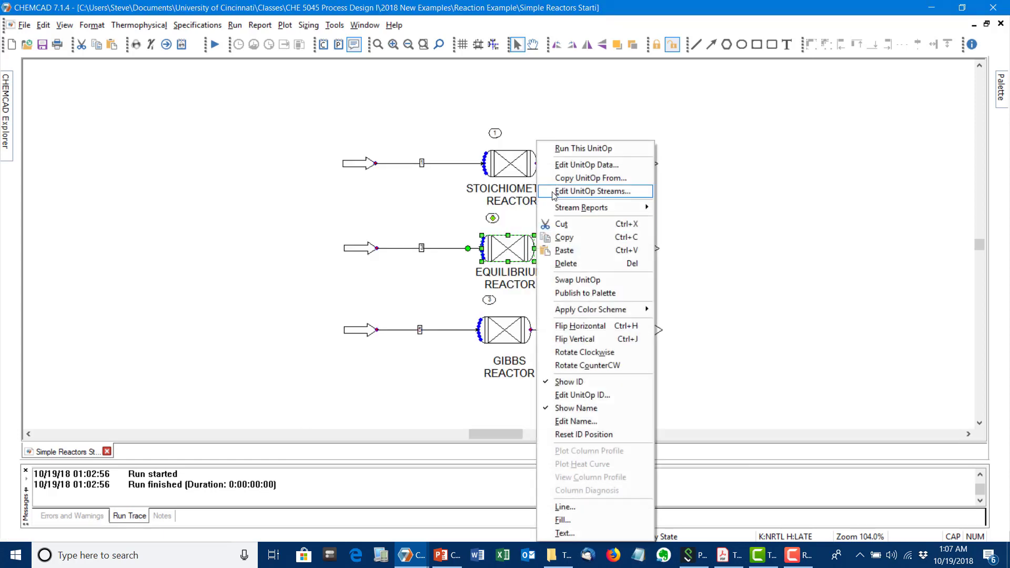
click(557, 152)
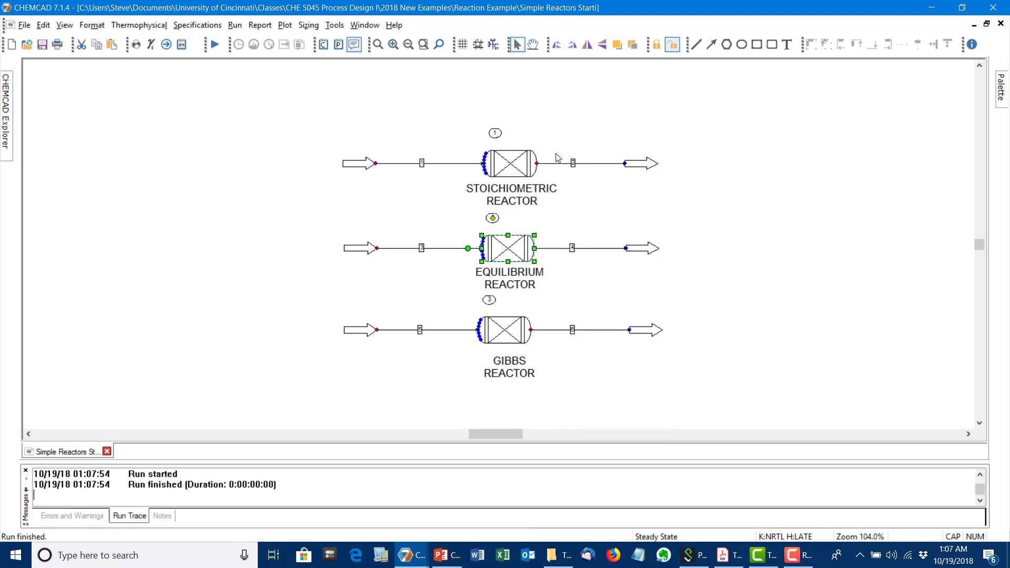
right_click(520, 250)
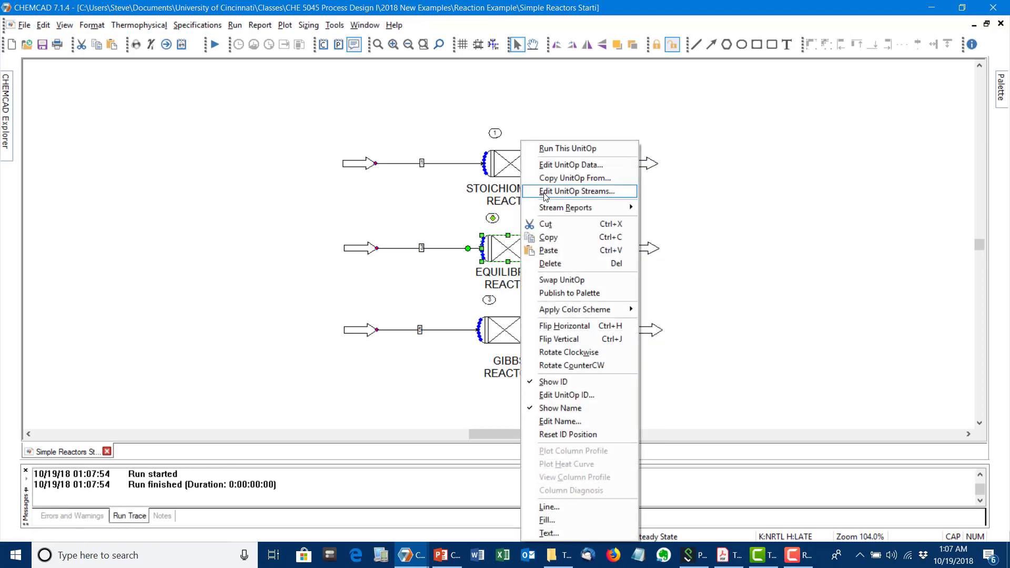
click(545, 192)
click(642, 353)
click(642, 366)
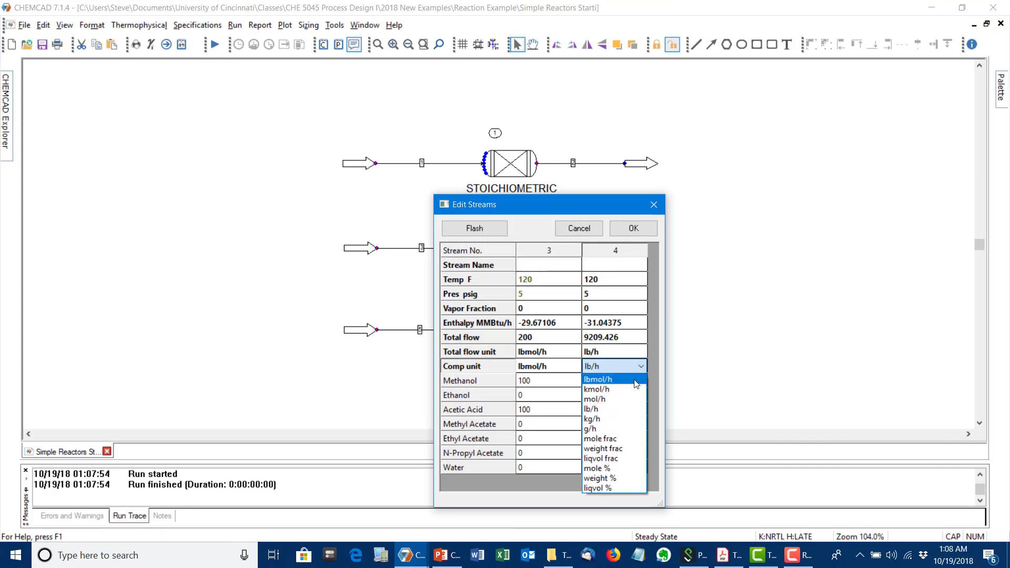
click(636, 379)
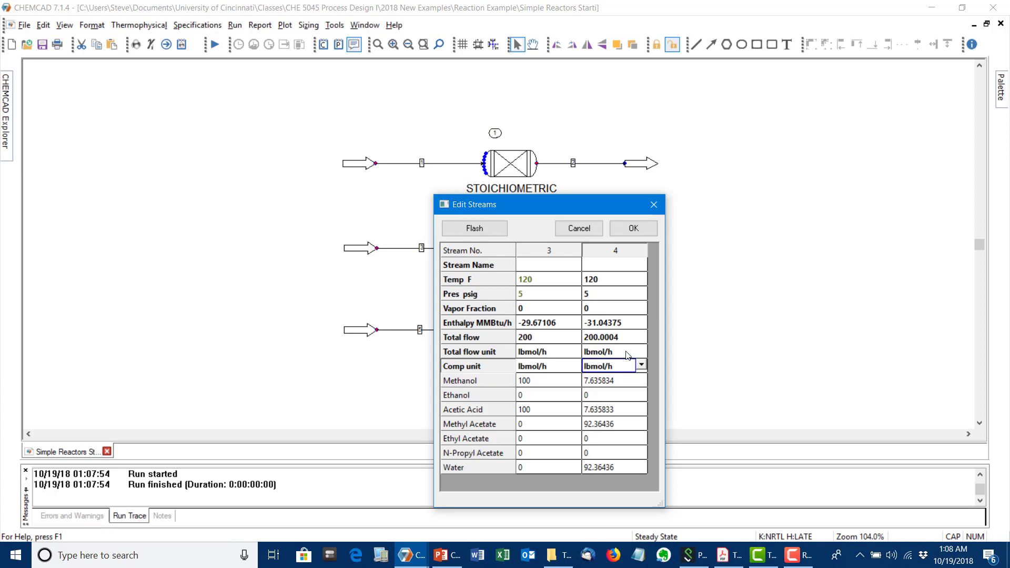
Add 10 lbmol/h of ethanol to feed stream 3.
click(537, 395)
text(10)
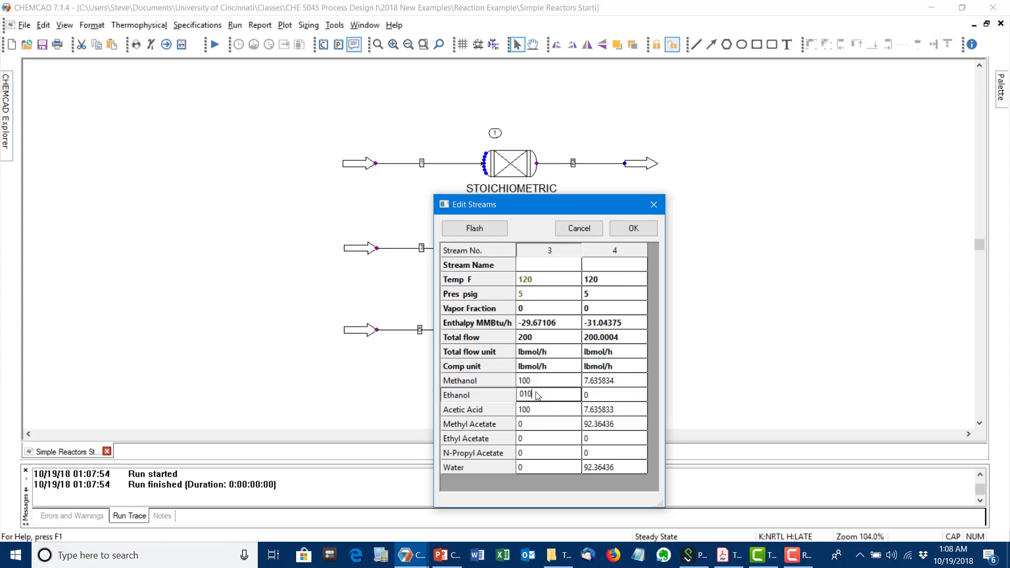
click(636, 235)
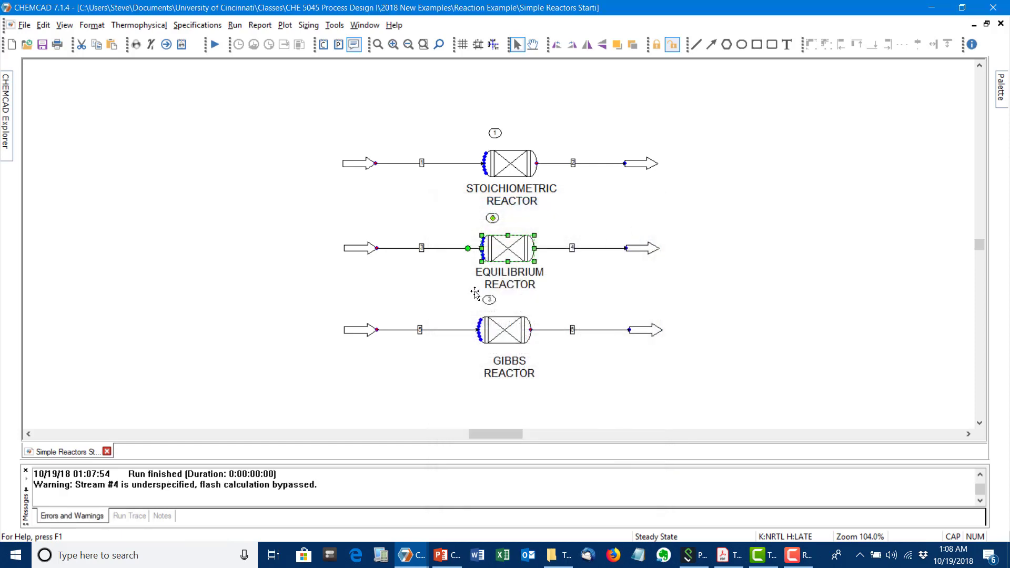
Change the equilibrium reactor to 2 reactions, accepting reaction 1's data unchanged.
right_click(530, 249)
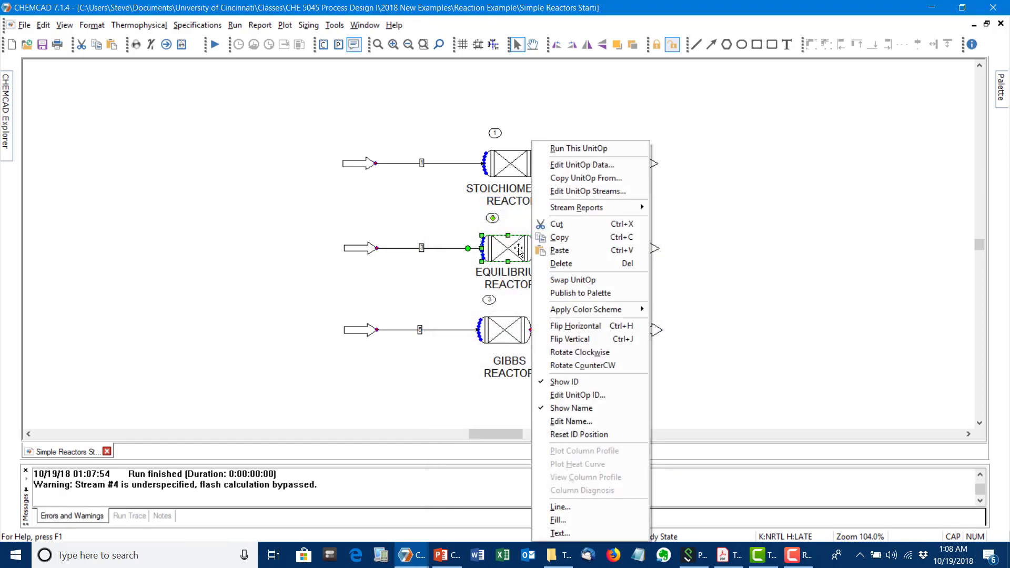
click(549, 166)
text(1)
key(BackSpace)
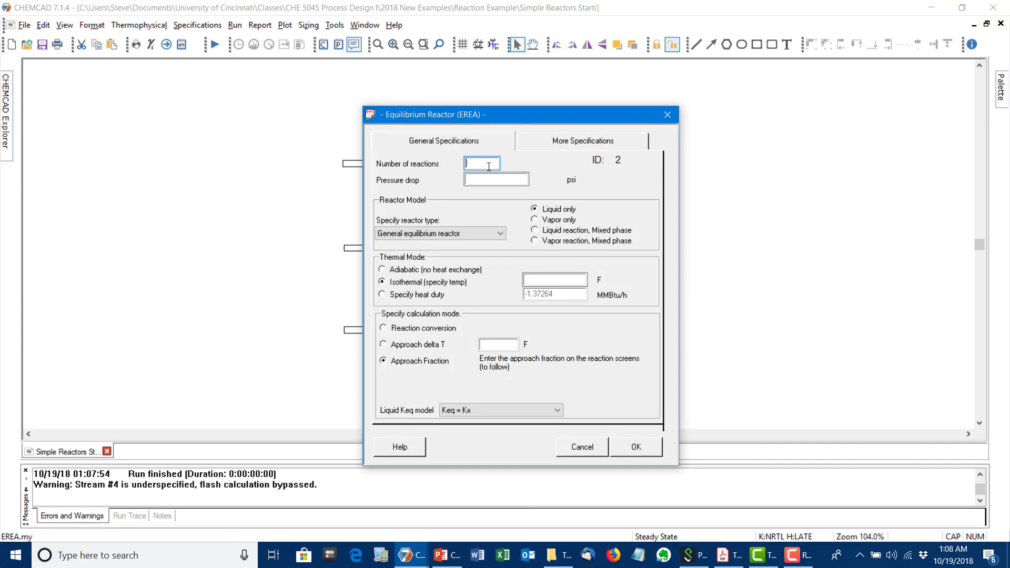
text(2)
click(623, 454)
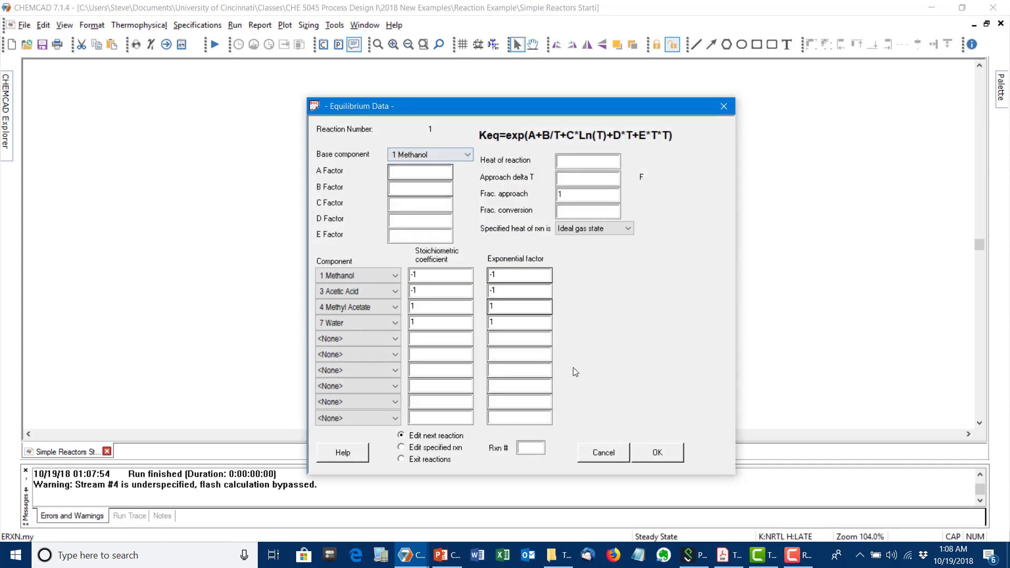
click(656, 453)
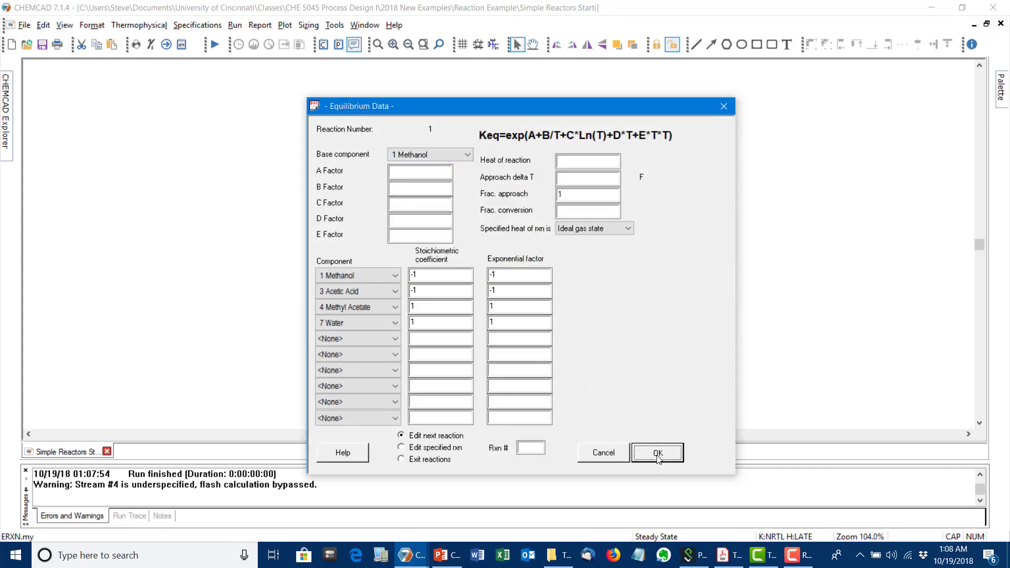
Make Ethanol the base component; list Ethanol, Acetic Acid, Ethyl Acetate, Water as components.
click(436, 152)
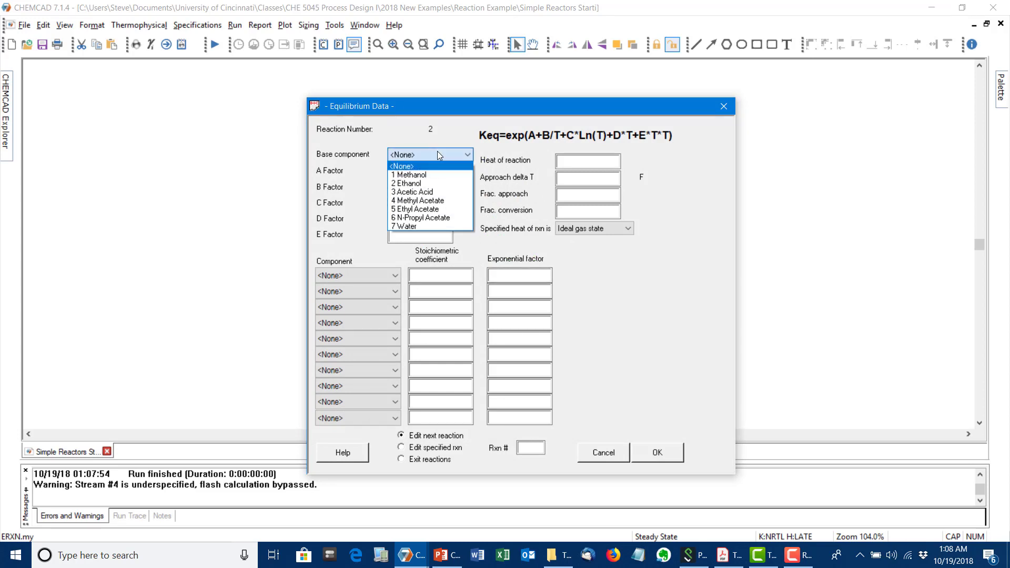
click(436, 184)
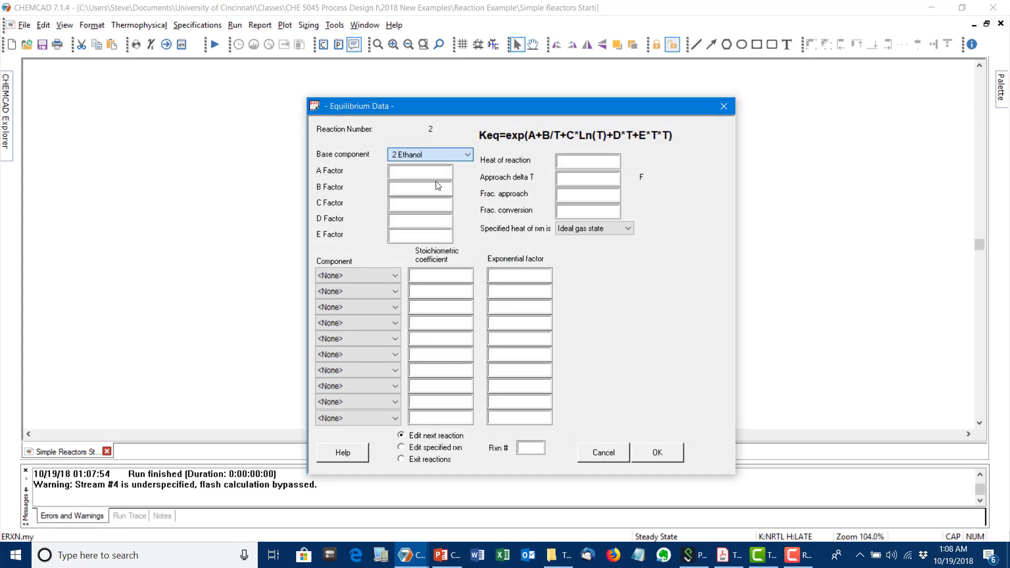
click(369, 274)
click(374, 305)
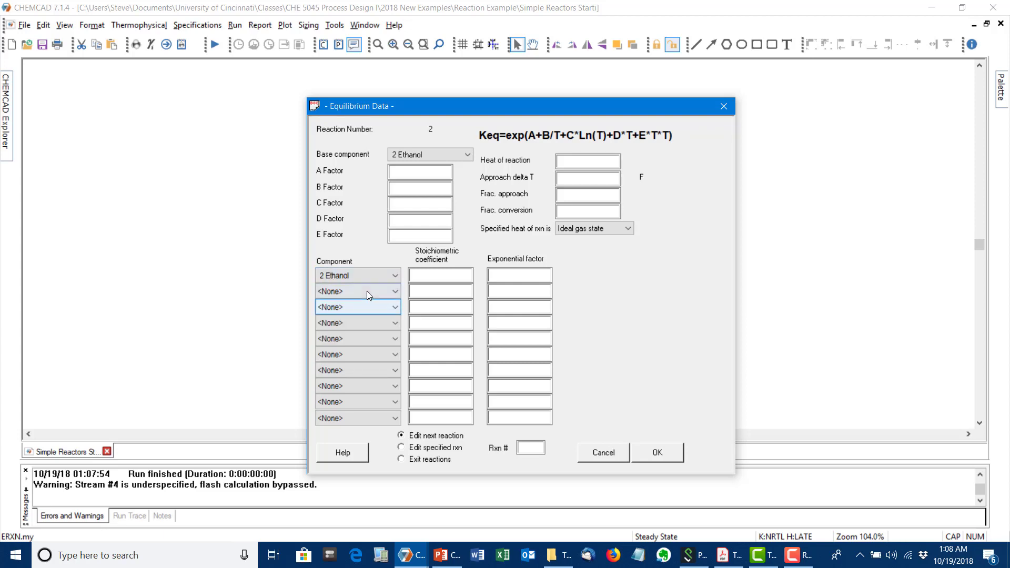
click(367, 292)
click(353, 336)
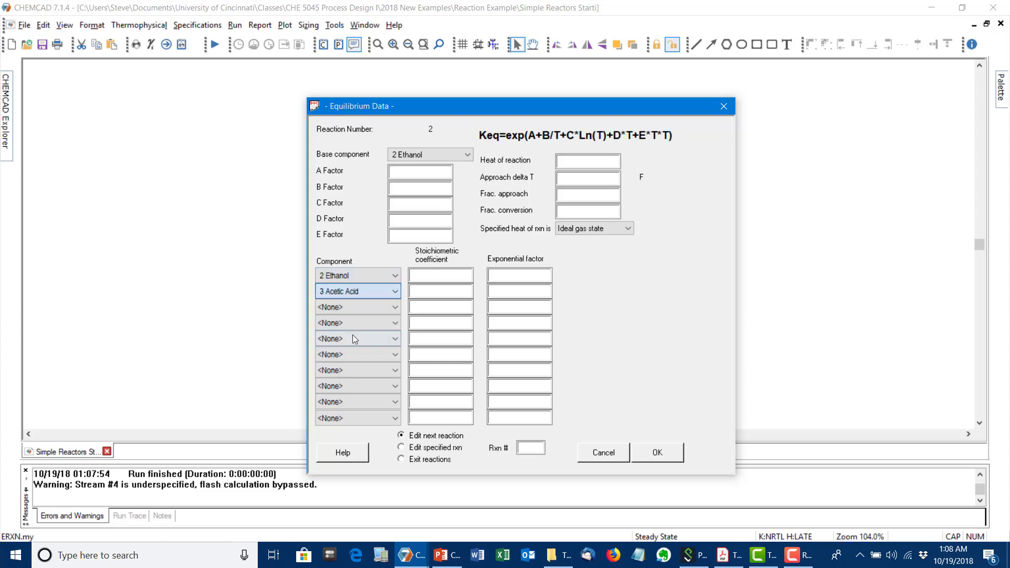
click(340, 308)
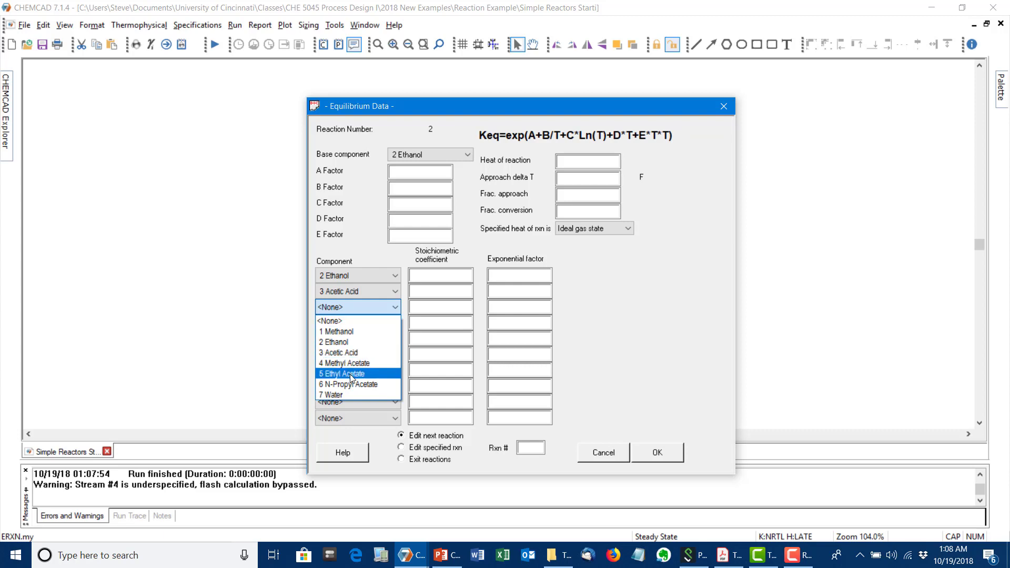
click(350, 373)
click(330, 323)
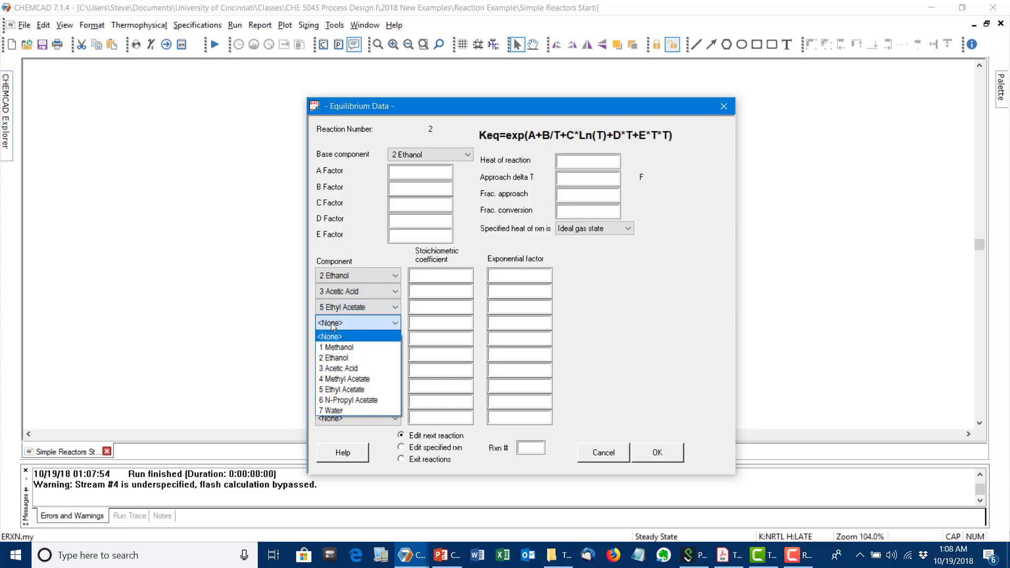
click(342, 411)
Enter coefficients and exponents -1, -1, 1, 1 for reaction 2's components.
click(428, 275)
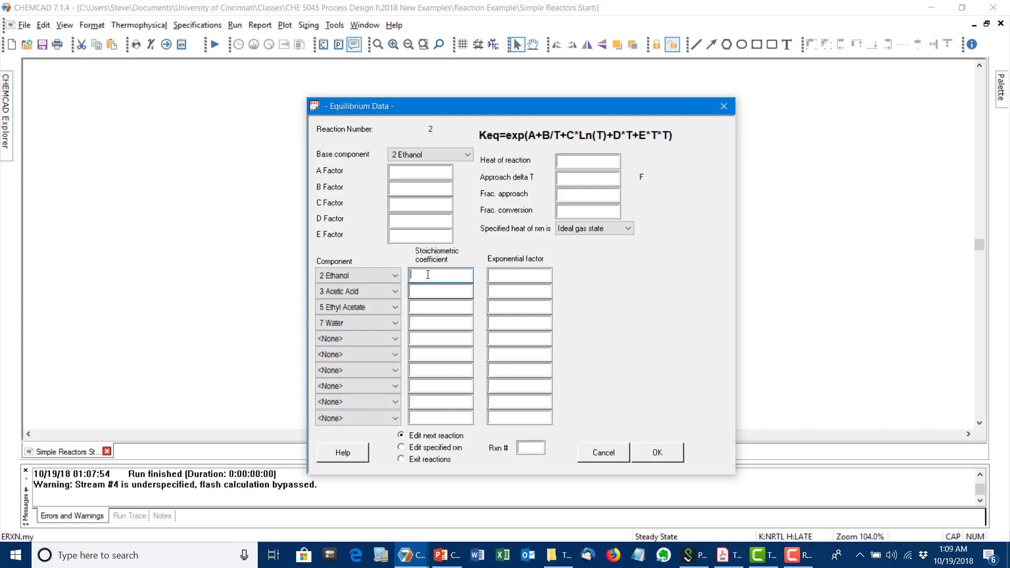
text(-1)
key(Tab)
text(-1)
key(Tab)
key(Tab)
text(-1)
key(Tab)
text(-1)
key(Tab)
key(Tab)
text(1)
key(Tab)
text(1)
key(Tab)
key(Tab)
text(1)
key(Tab)
text(1)
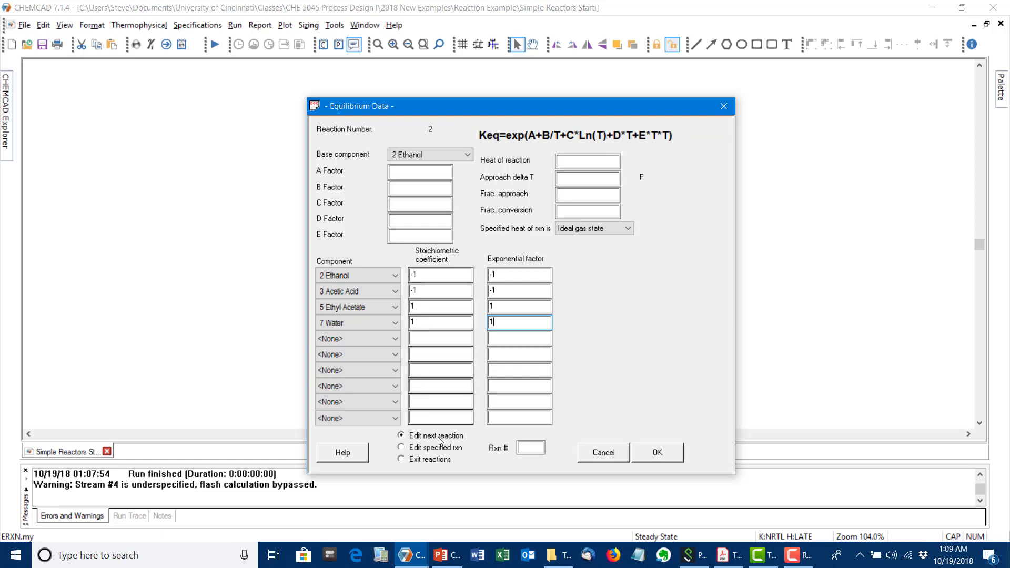
Review reaction 1 via Edit specified rxn 1, then finish the reaction data.
click(431, 459)
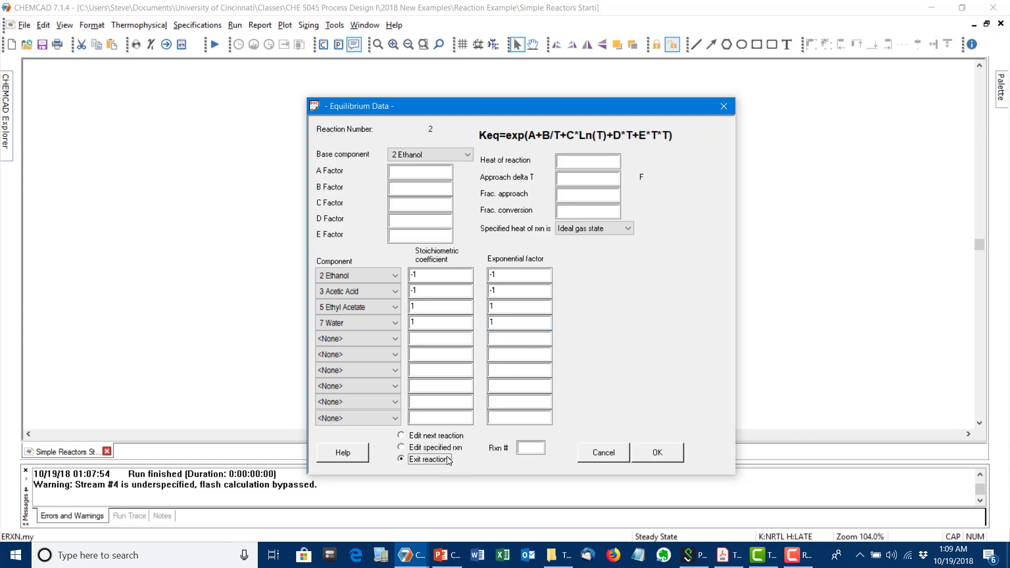
click(403, 447)
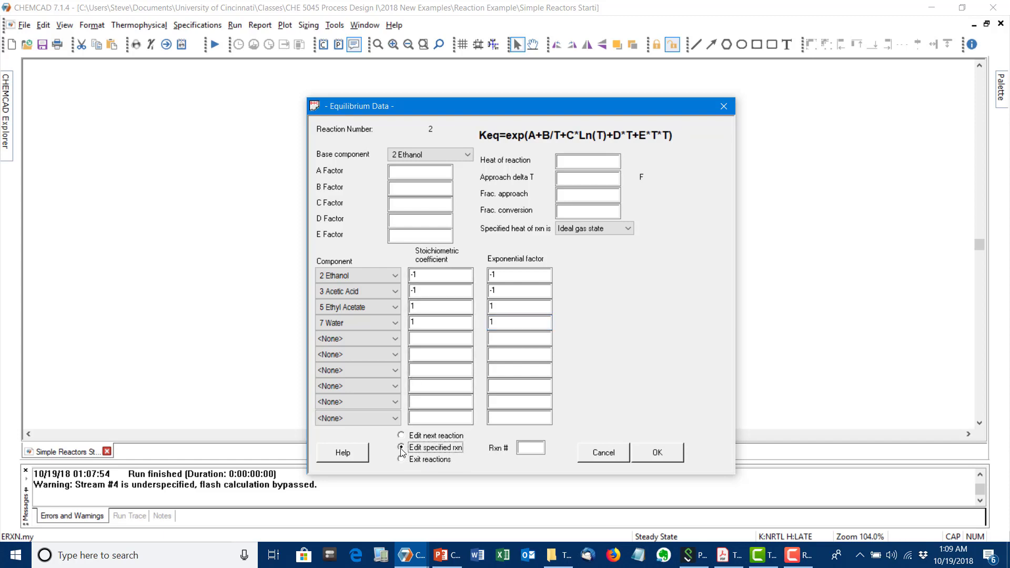
click(539, 448)
text(1)
click(652, 453)
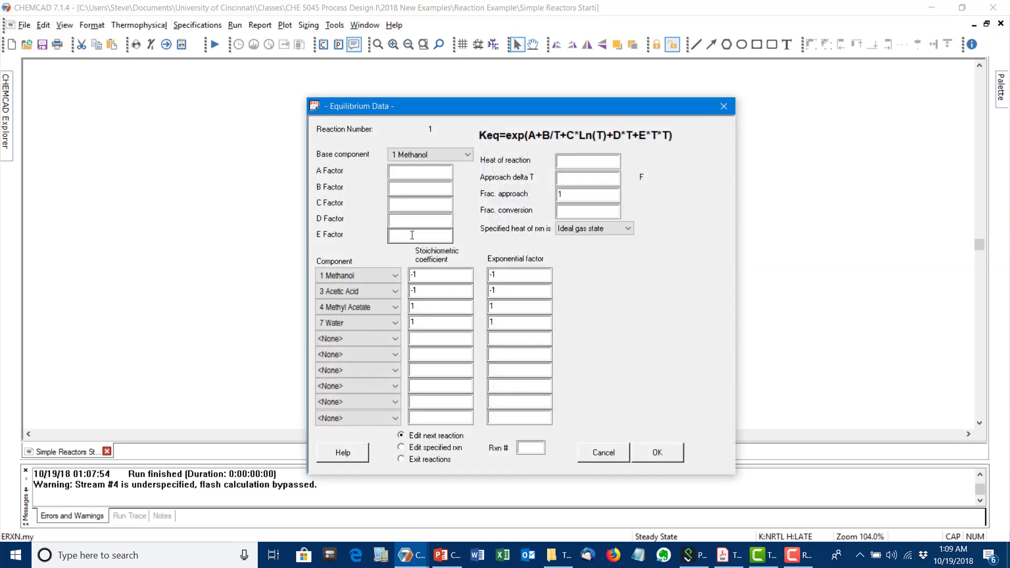
click(658, 446)
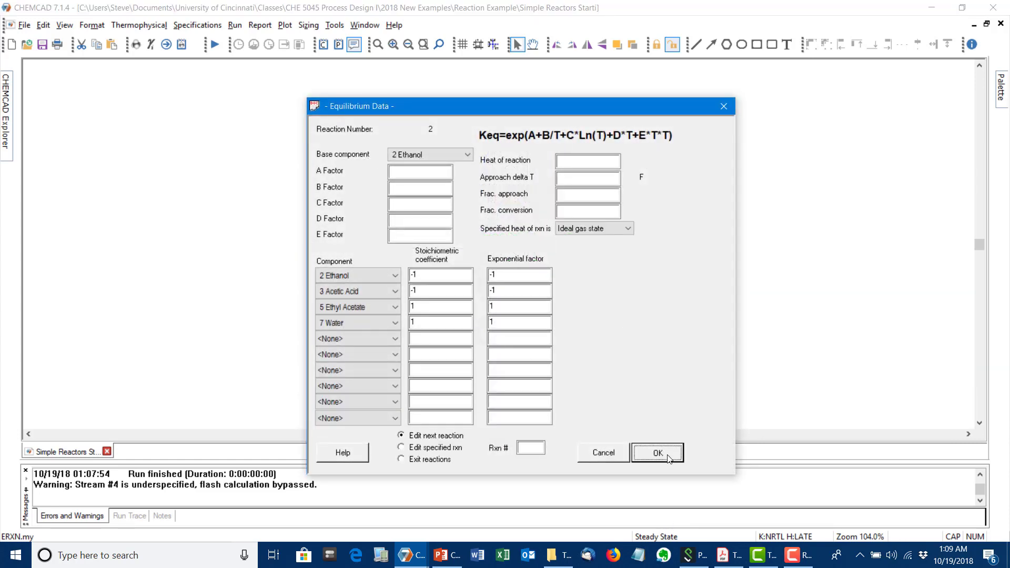
click(667, 455)
right_click(521, 249)
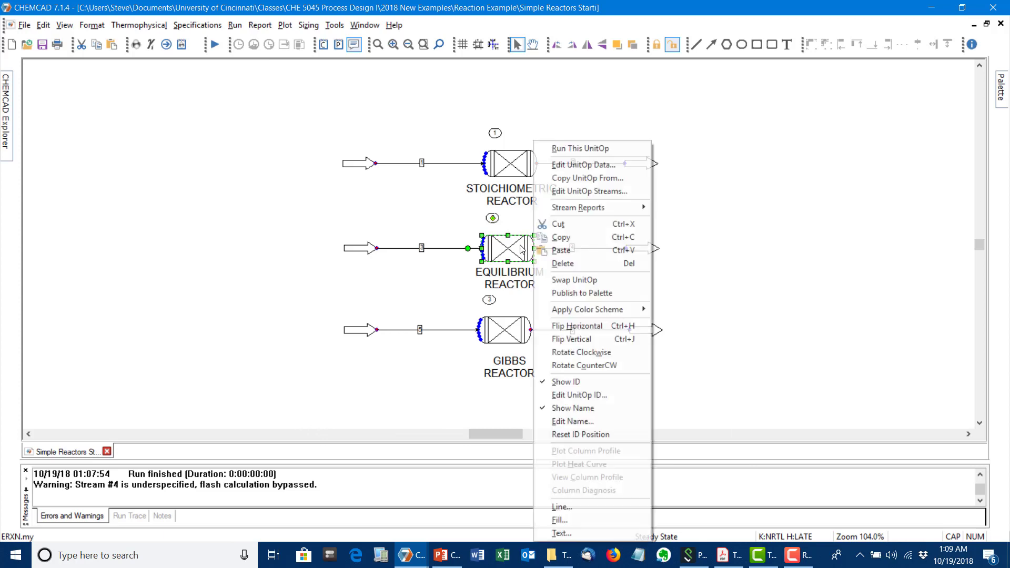
Rerun the equilibrium reactor and verify stream 4: 87.42 lbmol/h methyl acetate, 8.01 ethyl acetate, 95.43 water.
click(563, 150)
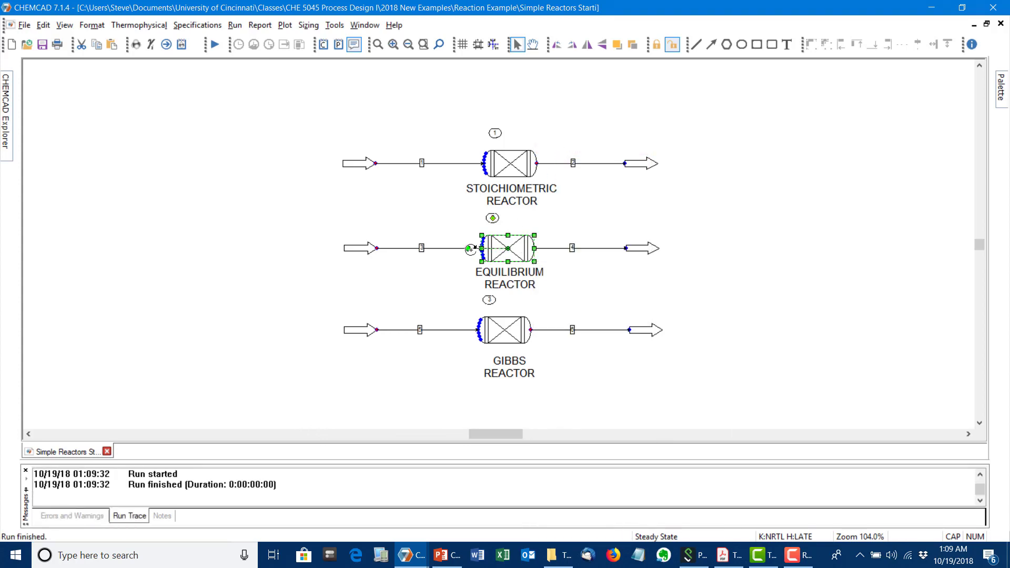
right_click(517, 249)
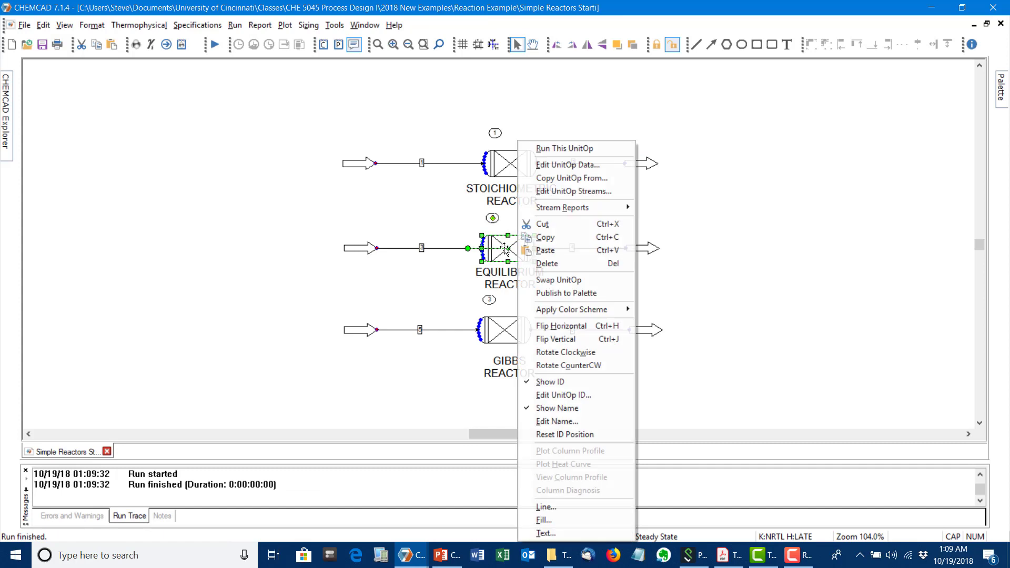
click(562, 193)
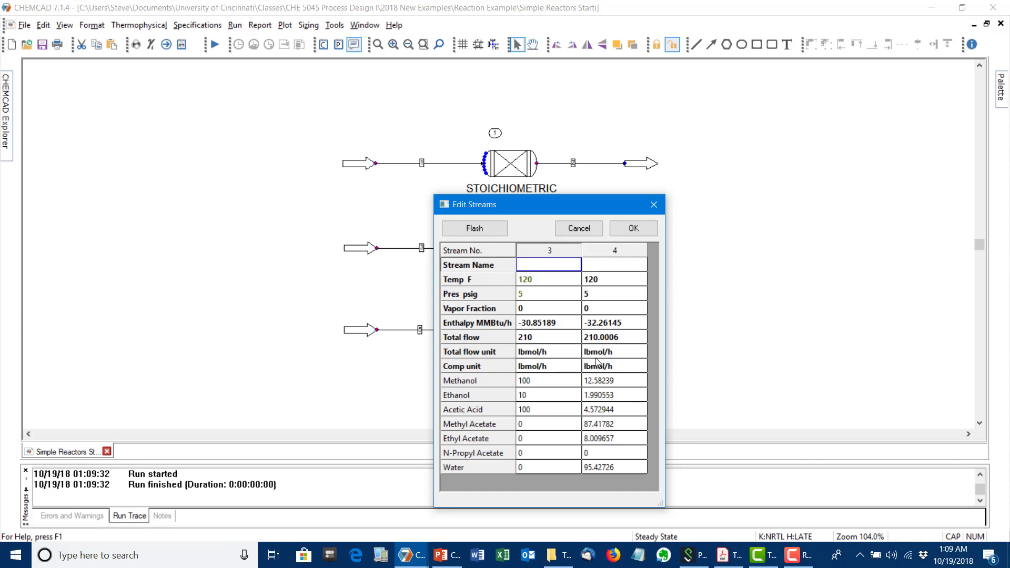
click(587, 231)
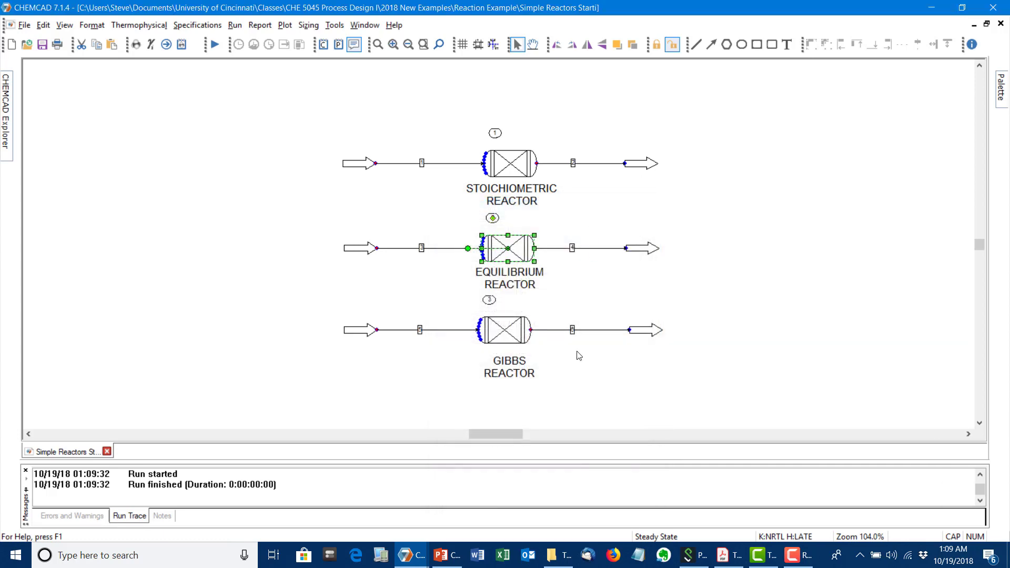